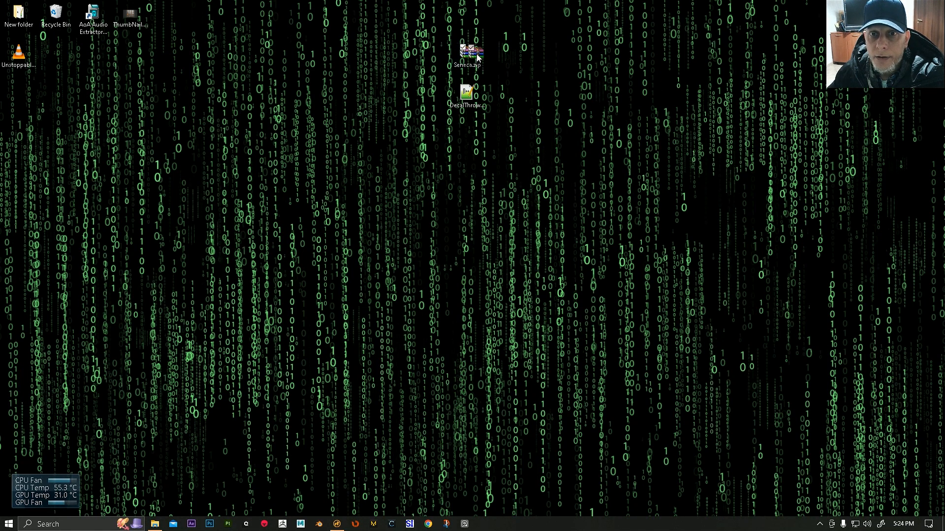
Move Seneca.zip and DecalThrower.LXM apart on the desktop and open the macro file DecalThrower.LXM for reading
mouse_move(476, 55)
mouse_down()
mouse_move(460, 25)
mouse_move(470, 53)
mouse_up()
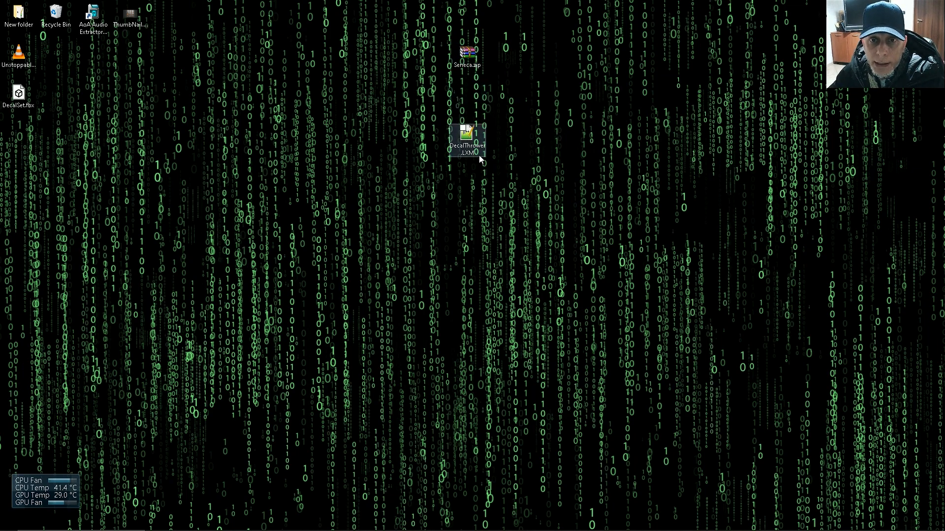
drag(473, 144, 487, 196)
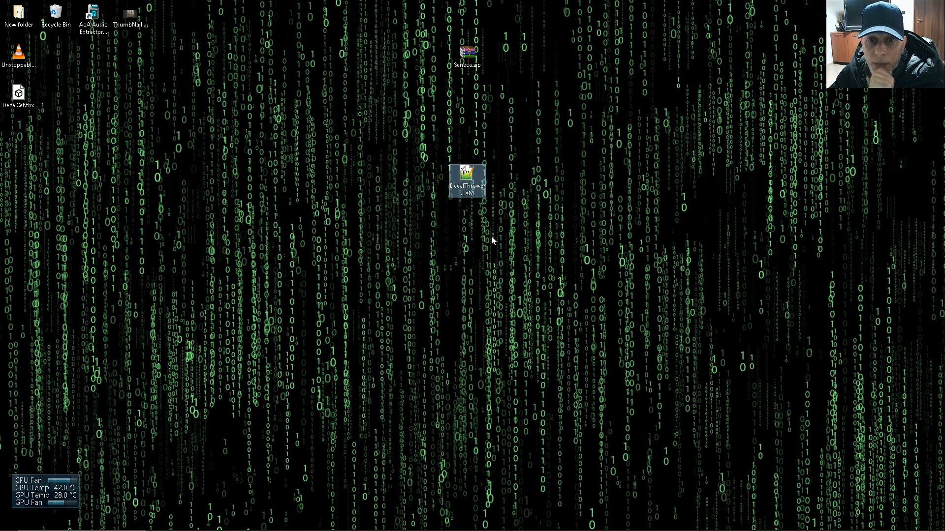
double_click(467, 179)
Examine the macro's snapping settings, the copy and paste commands, and the rotate_to_or_unrotate.pl flip line
drag(234, 153, 27, 77)
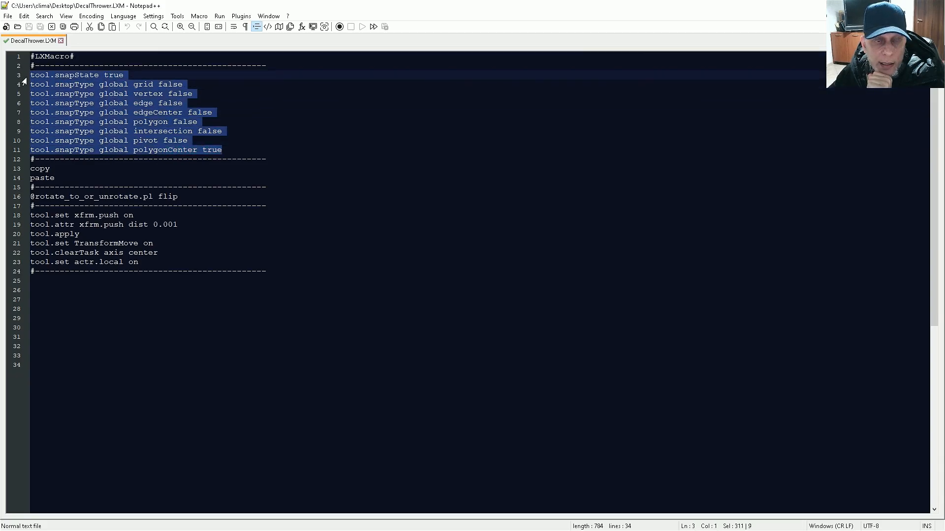
drag(261, 149, 31, 84)
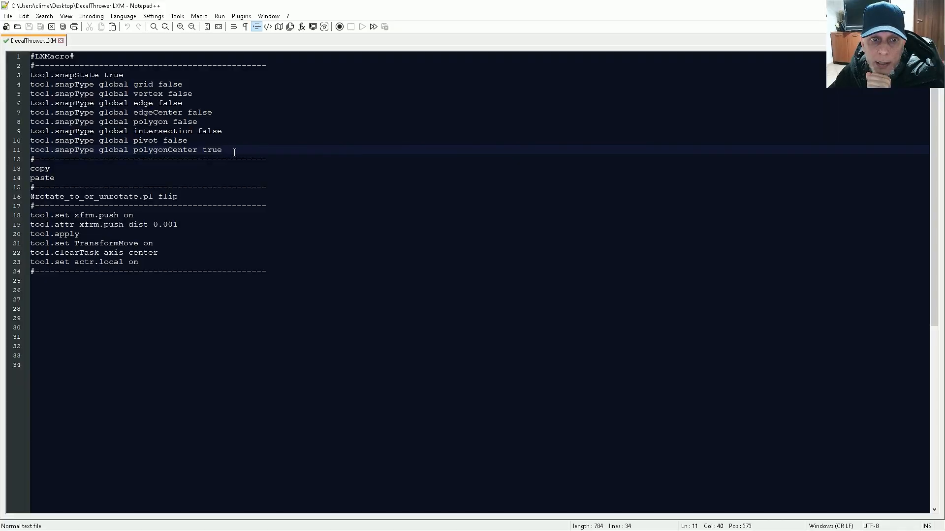
drag(231, 151, 143, 146)
drag(126, 75, 84, 75)
drag(51, 169, 23, 180)
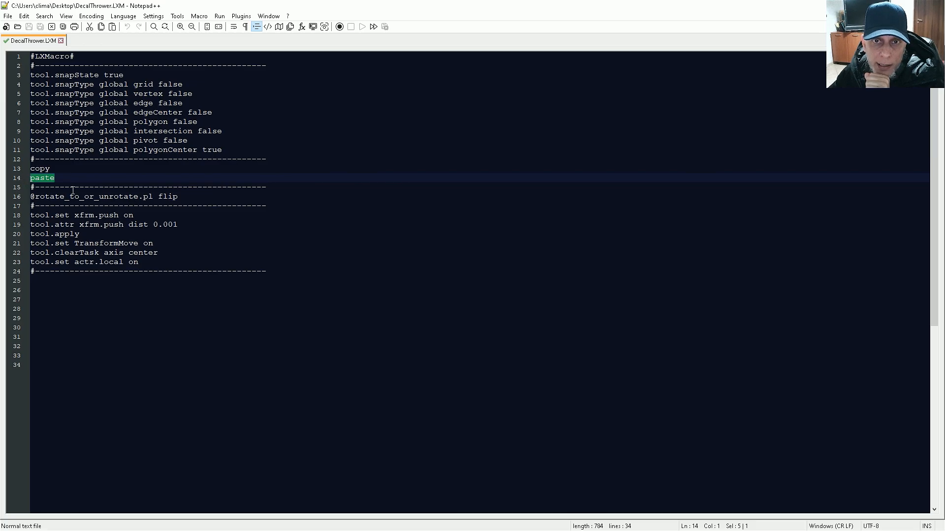
drag(216, 198, 5, 205)
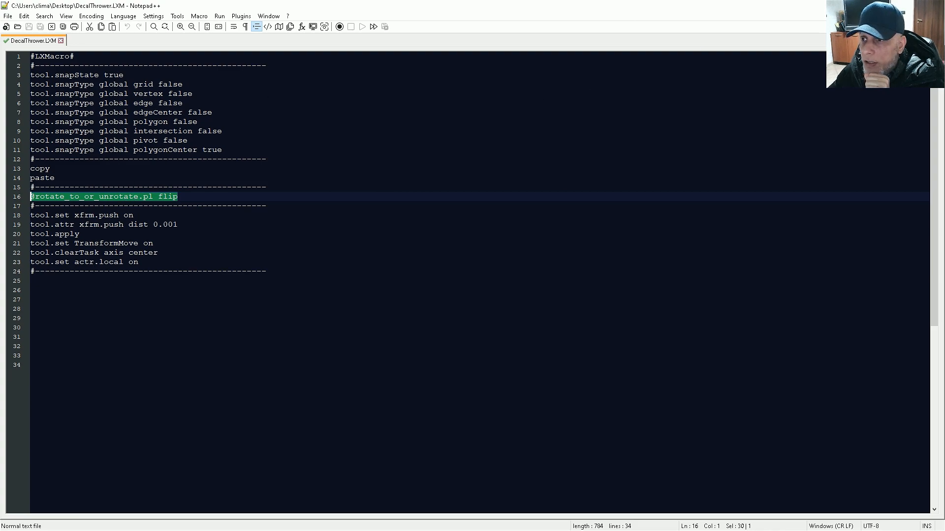
Return to the macro file and examine its push, apply, TransformMove and local action center lines
click(934, 6)
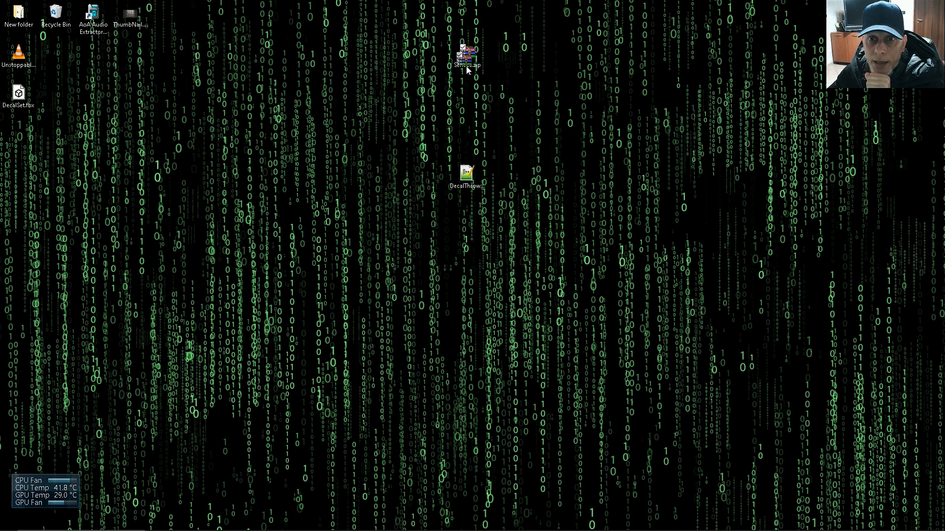
click(483, 524)
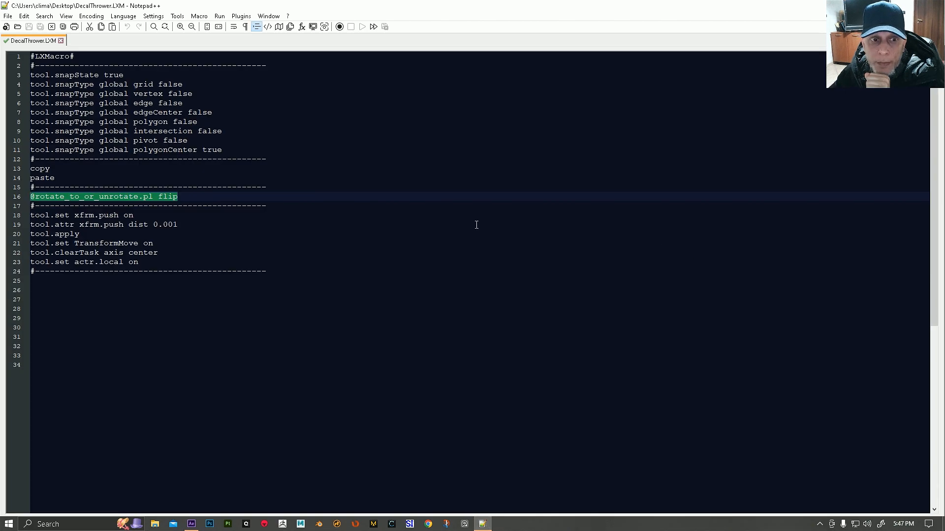
drag(166, 215, 4, 217)
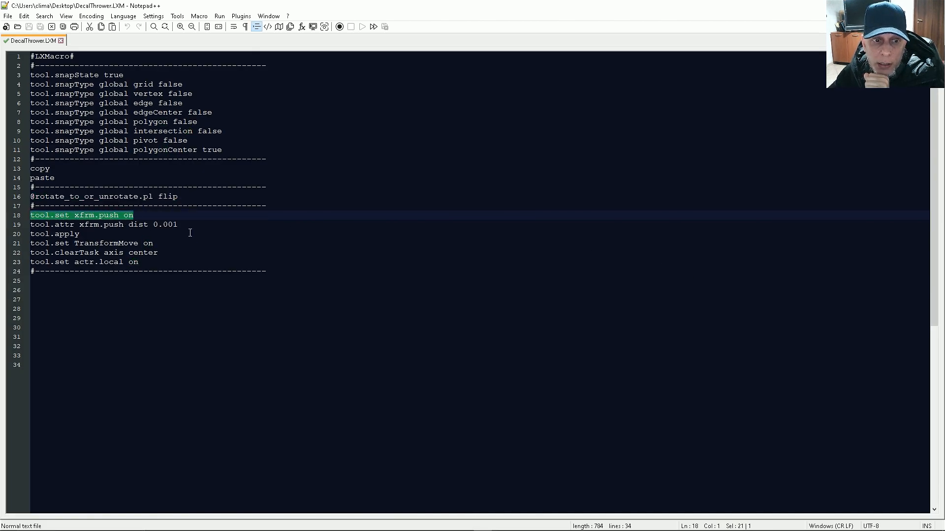
drag(180, 224, 153, 224)
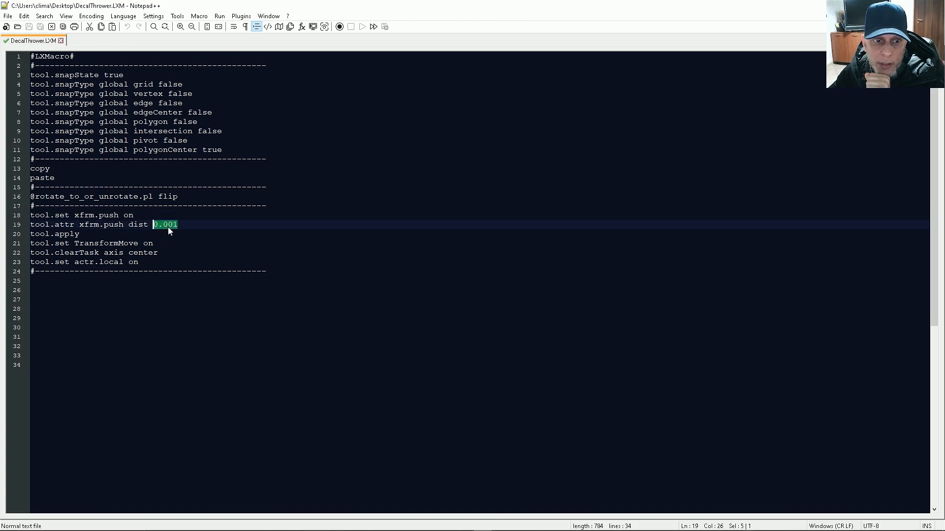
drag(85, 235, 5, 235)
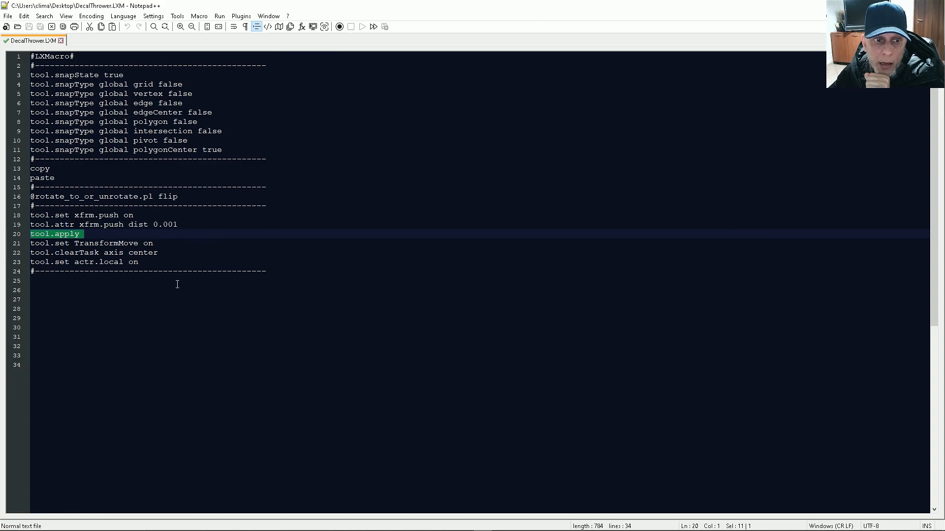
drag(154, 244, 13, 246)
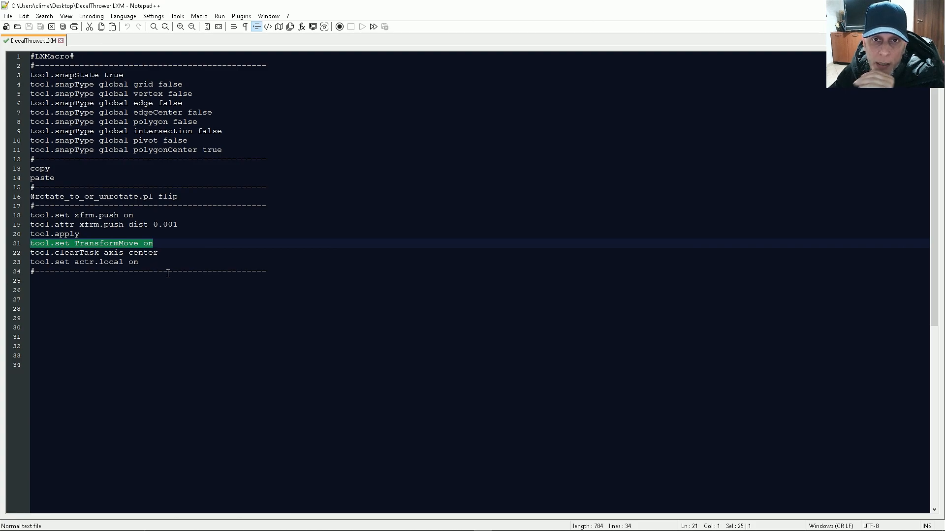
drag(140, 262, 31, 262)
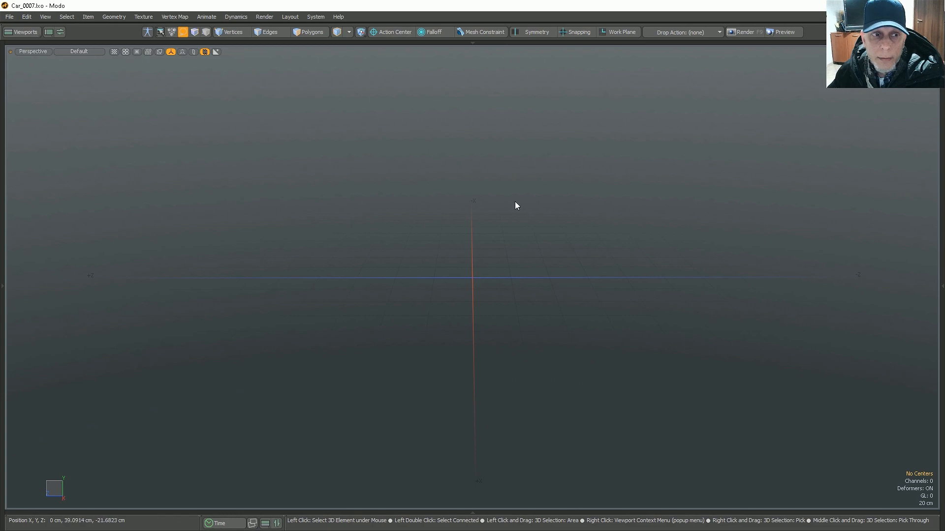
In Modo, add a 1 m unit cube to the empty scene
click(2, 80)
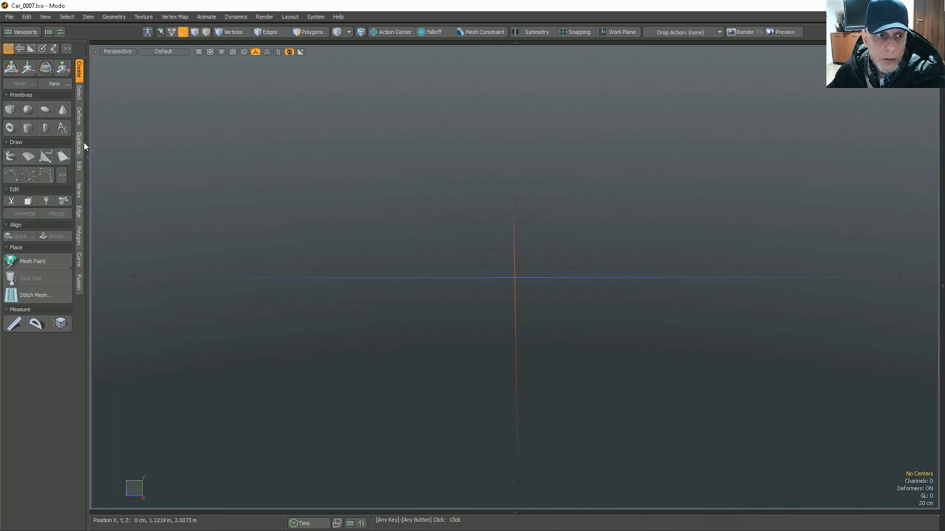
key(shift)
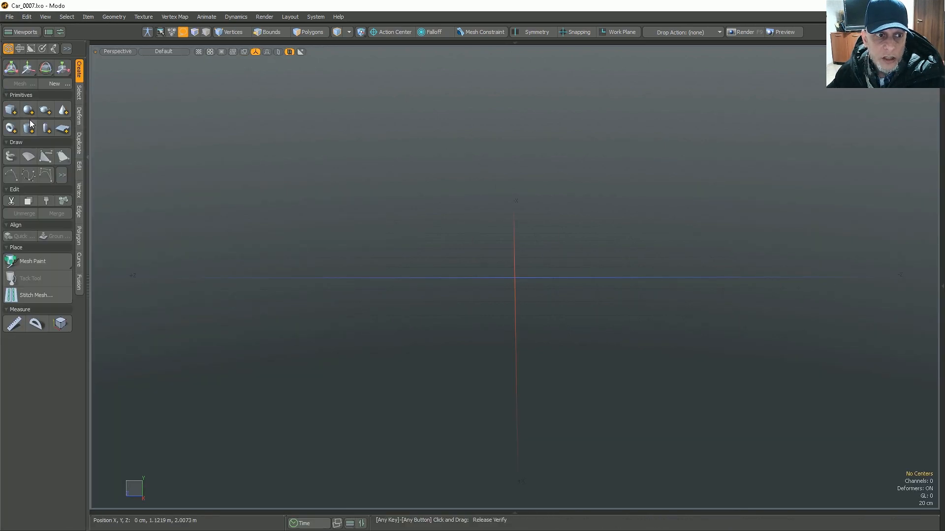
shift+click(9, 111)
alt+drag(506, 254, 549, 233)
click(87, 159)
alt+drag(433, 207, 457, 248)
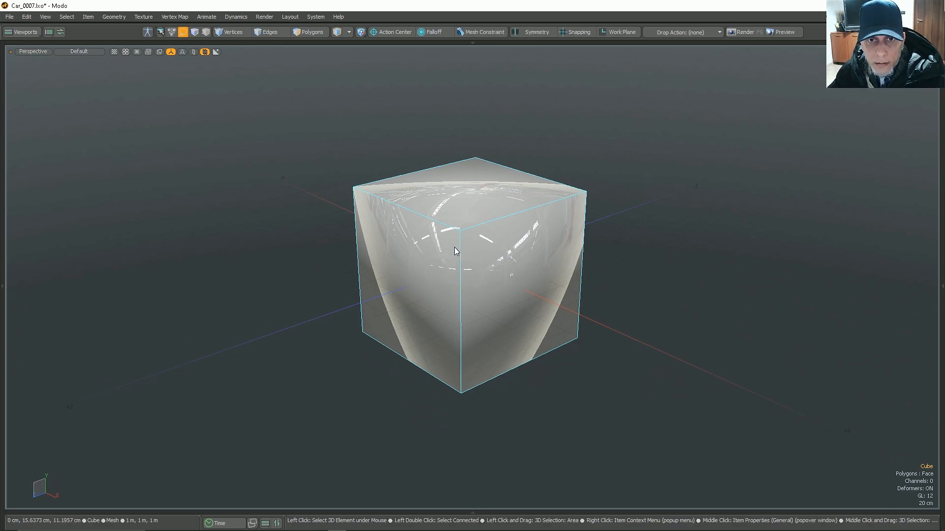
alt+drag(462, 285, 472, 277)
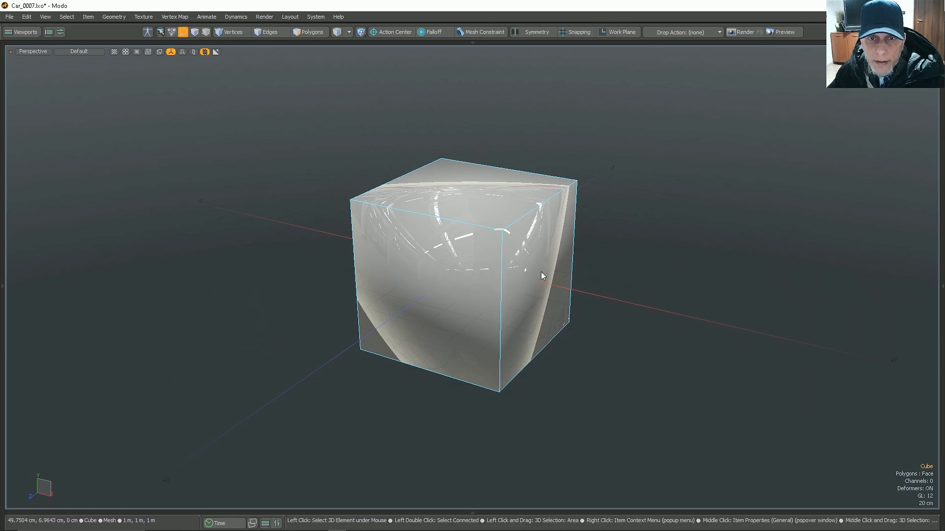
alt+drag(481, 211, 488, 238)
scroll(466, 255, up, 2)
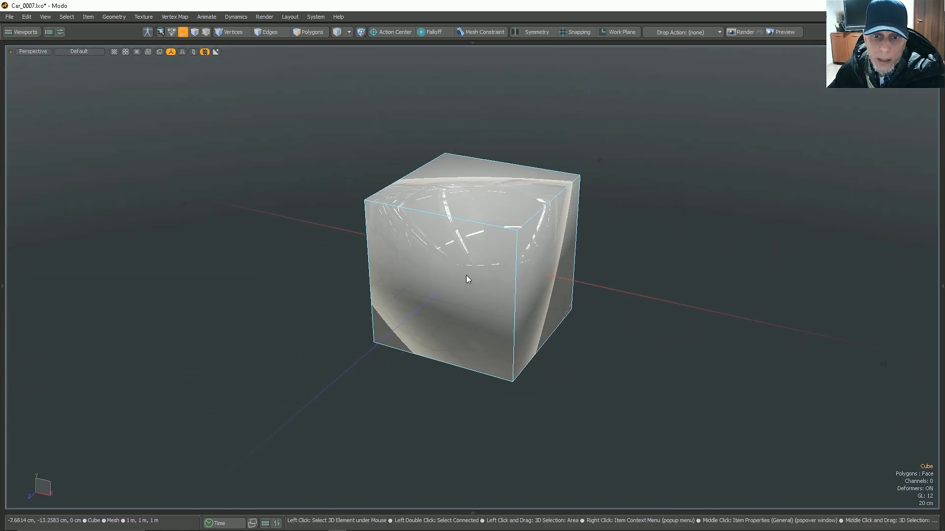
Scale the cube along X into a slab about 12 cm thick
key(r)
drag(500, 265, 478, 259)
alt+drag(559, 315, 460, 310)
alt+scroll(512, 218, up, 4)
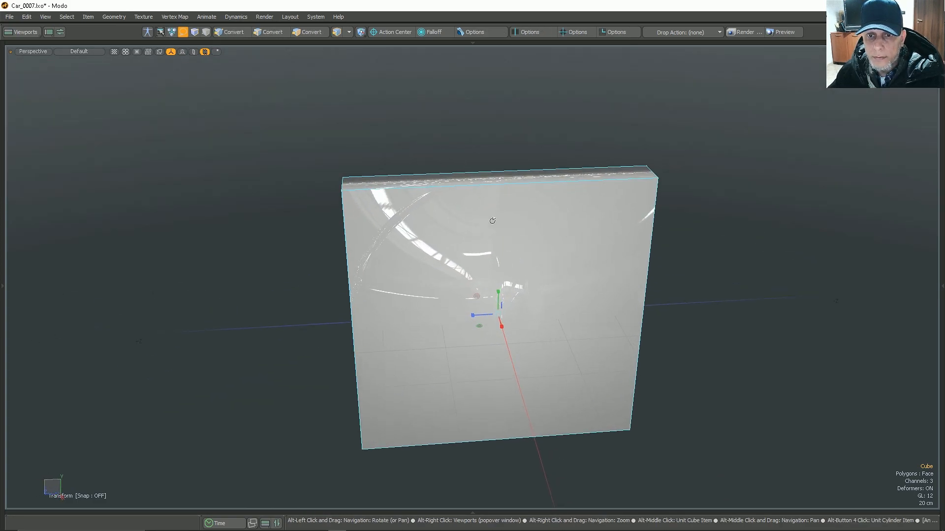
alt+drag(512, 218, 489, 224)
Add a vertical edge loop around the slab, leaving a section about 37 cm wide at one end
key(ctrl+2)
click(473, 204)
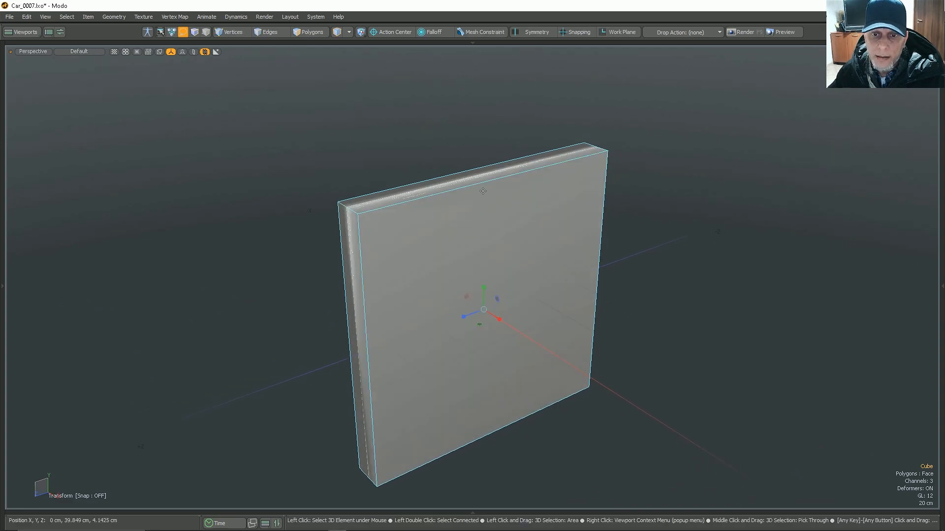
key(2)
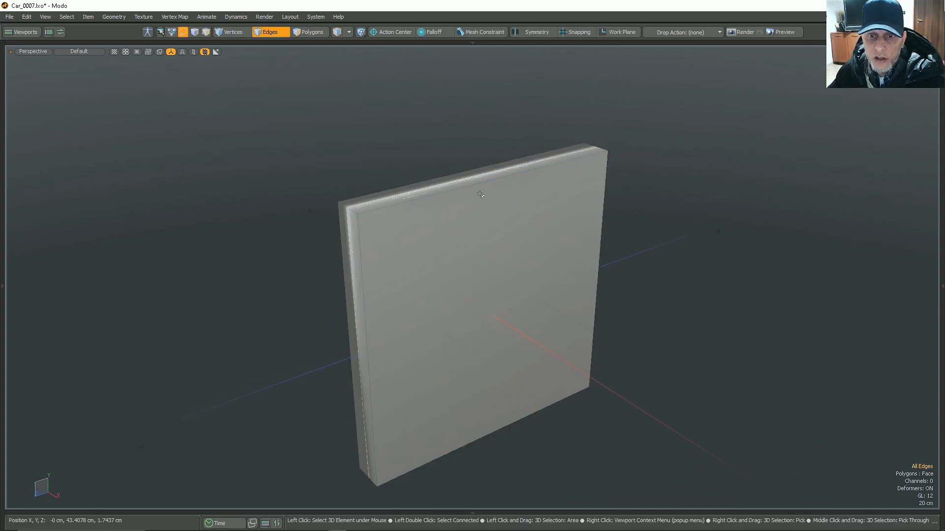
click(479, 184)
alt+drag(479, 183, 486, 236)
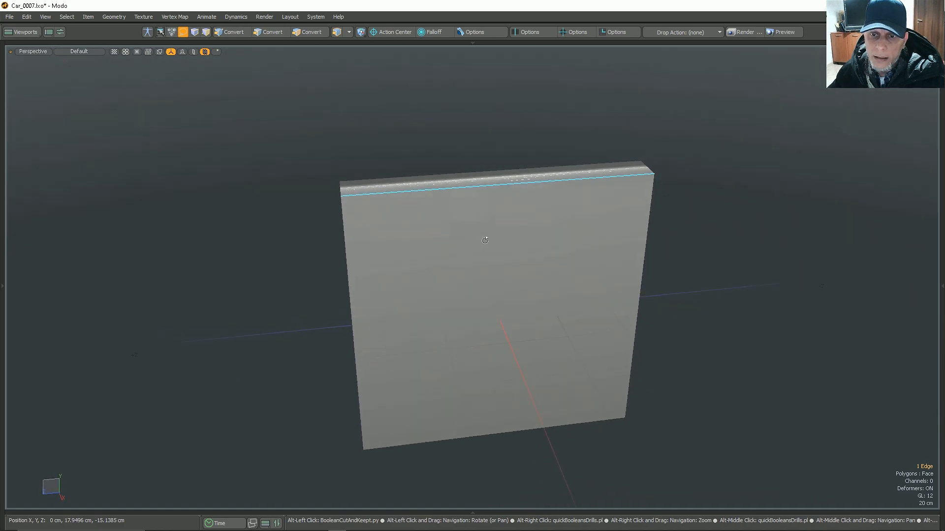
alt+drag(512, 175, 526, 223)
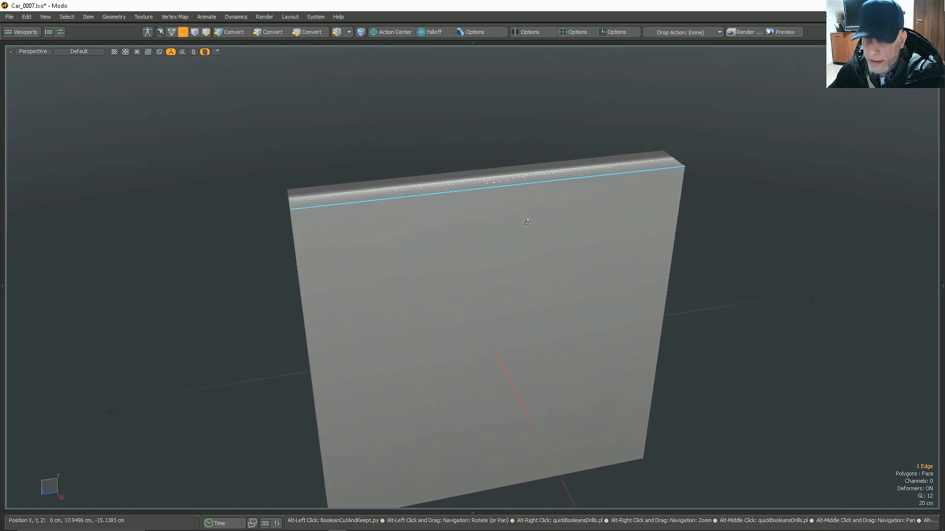
key(alt+l)
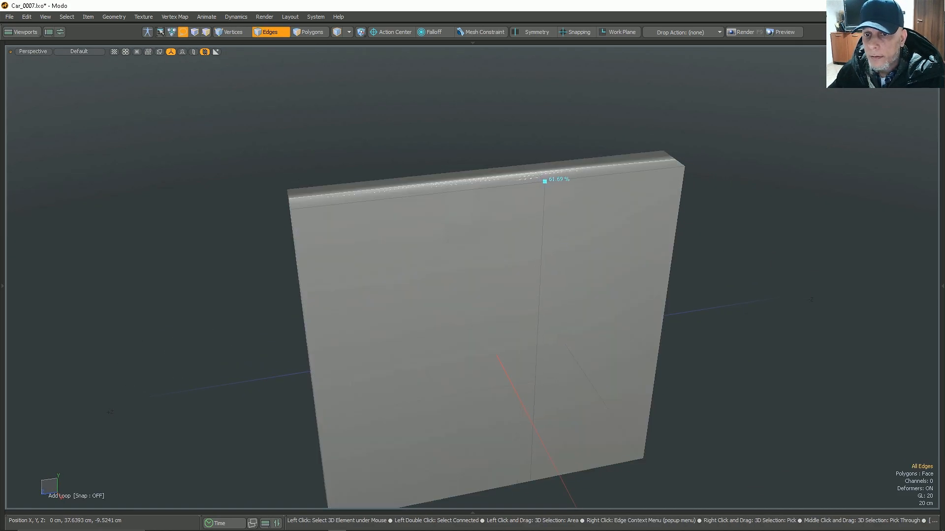
click(551, 181)
key(space)
Raise the narrower top polygon of the slab about 12 cm with Polygon Bevel
key(3)
click(588, 166)
alt+drag(563, 275, 555, 236)
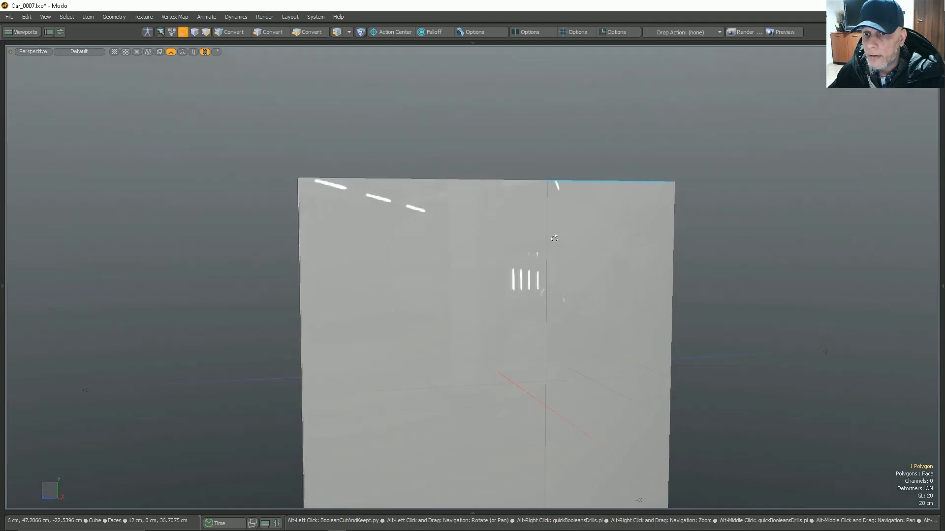
key(b)
click(597, 147)
drag(604, 159, 604, 113)
alt+drag(543, 155, 523, 143)
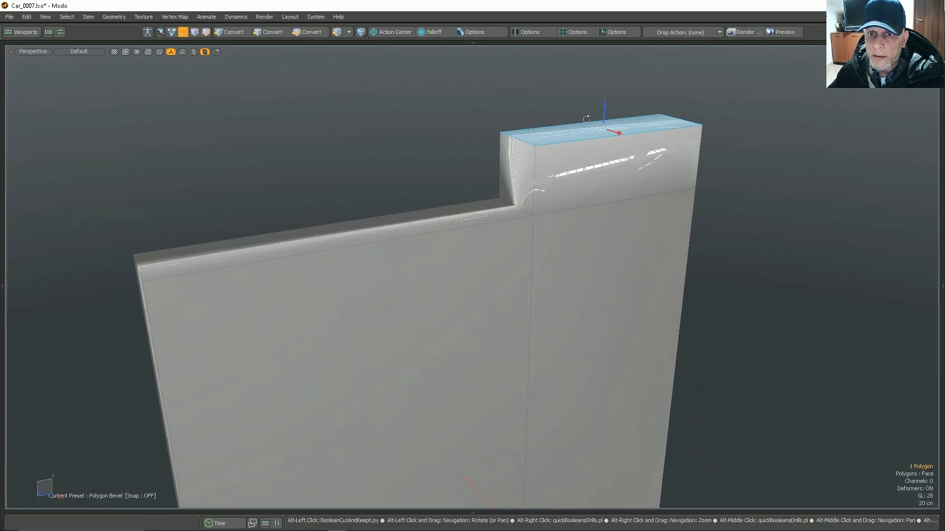
Bevel the raised block's inner top corner edge into a chamfer and clear the selection
key(2)
click(523, 143)
key(b)
drag(445, 118, 470, 118)
key(space)
click(456, 178)
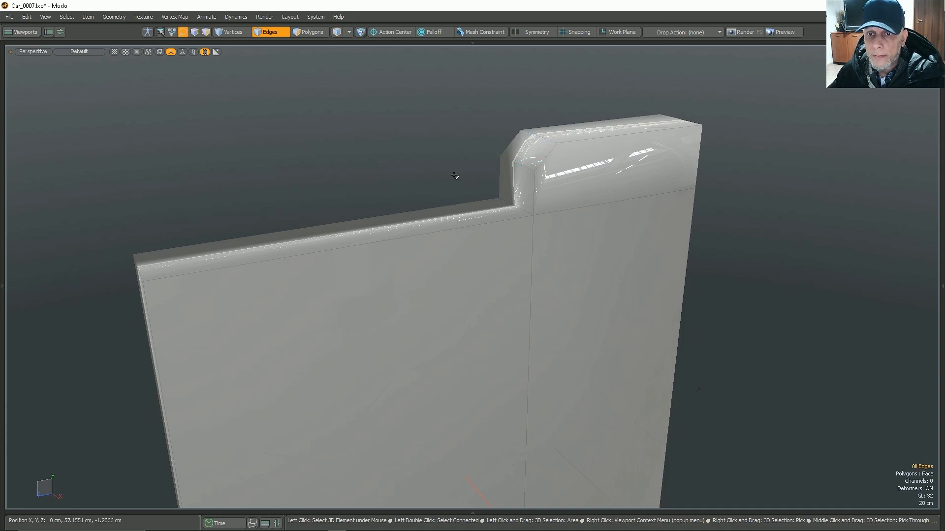
Select all edges of the slab and apply an Edge Bevel with an inset of about 6 mm
scroll(535, 112, down, 3)
mouse_move(508, 248)
alt+mouse_down()
mouse_move(481, 228)
mouse_move(507, 245)
alt+mouse_up()
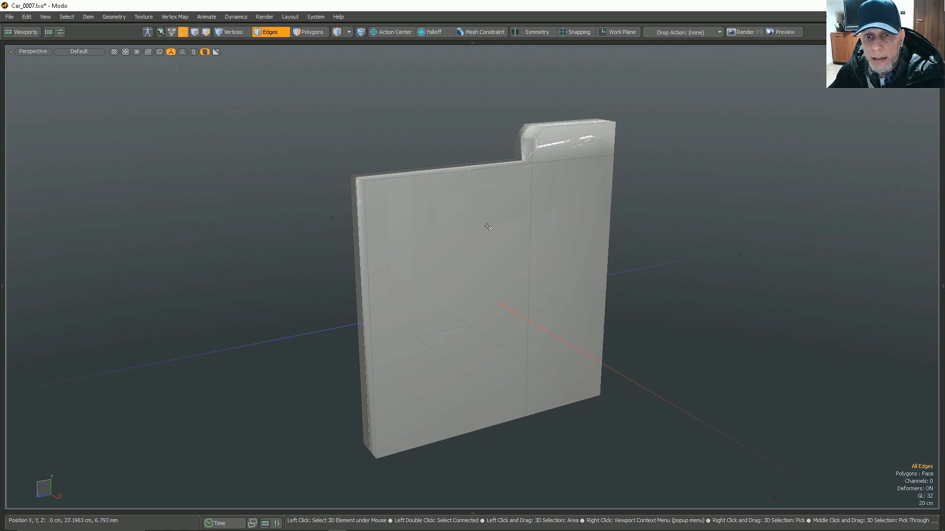
alt+scroll(409, 233, down, 2)
key(2)
drag(249, 79, 691, 461)
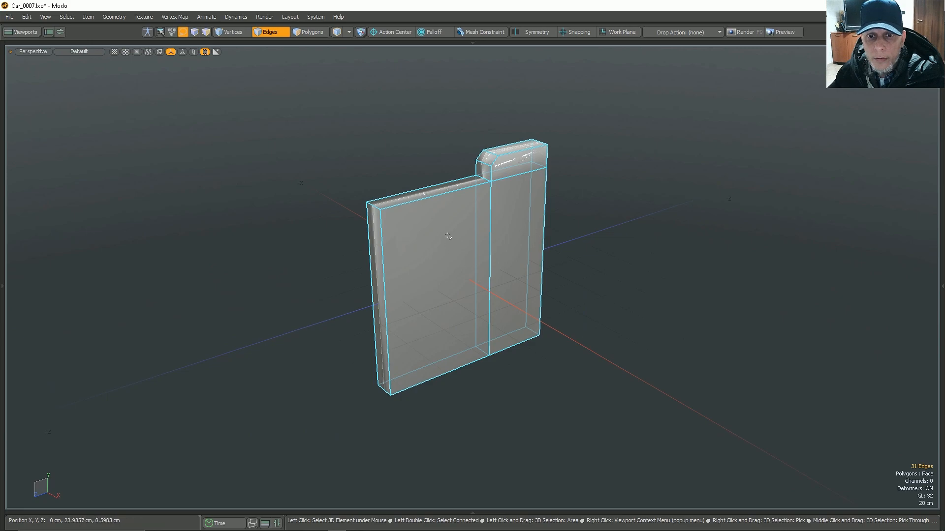
alt+scroll(462, 194, up, 3)
alt+drag(479, 194, 271, 81)
key(b)
scroll(505, 154, up, 3)
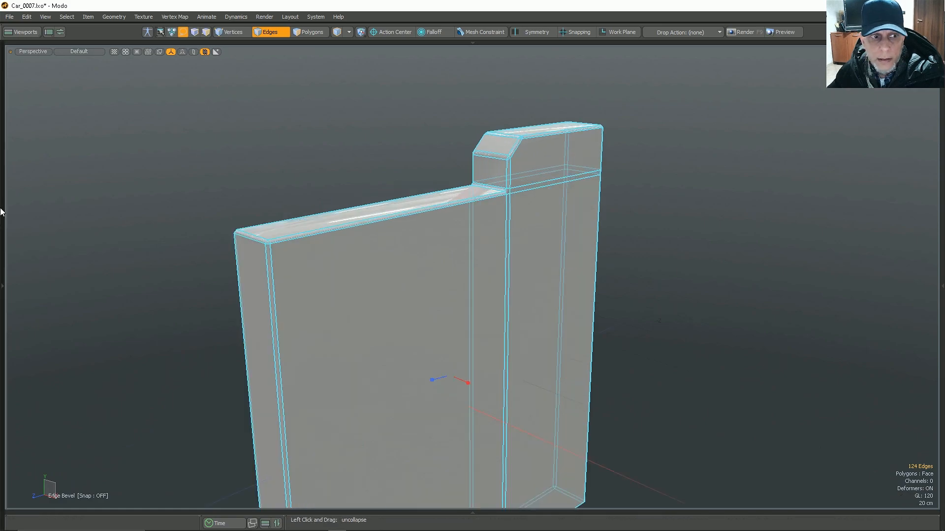
Set the Edge Bevel inset value to 5 mm, drop the tool and switch to item selection
click(3, 285)
click(44, 344)
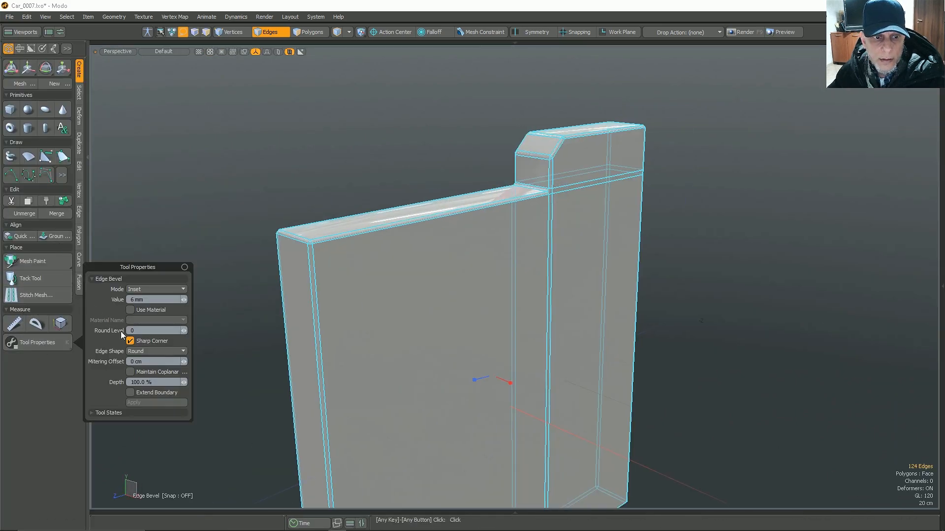
click(142, 299)
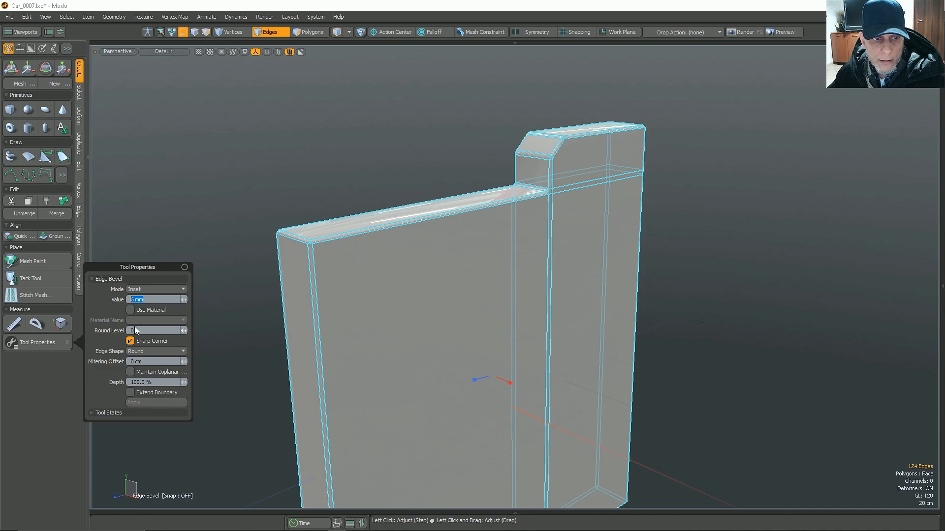
text(5mm)
key(space)
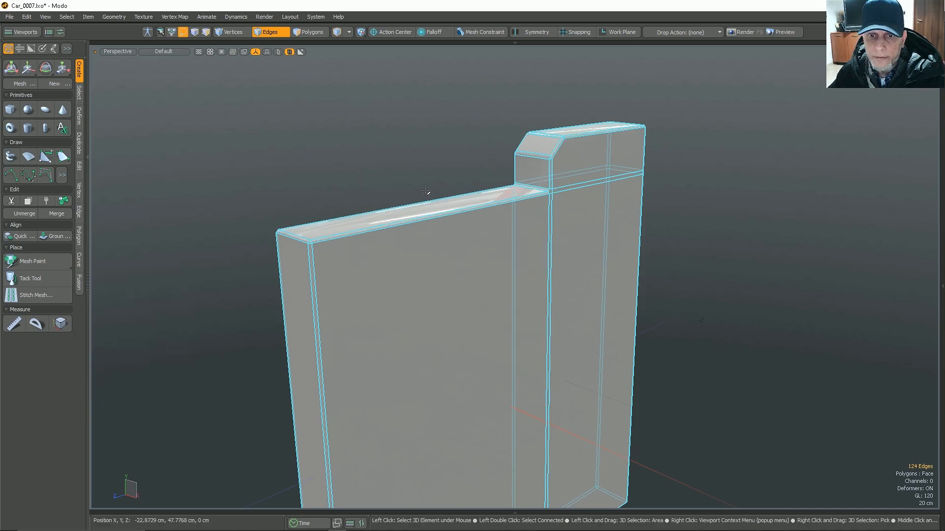
key(space)
scroll(463, 198, down, 3)
key(space)
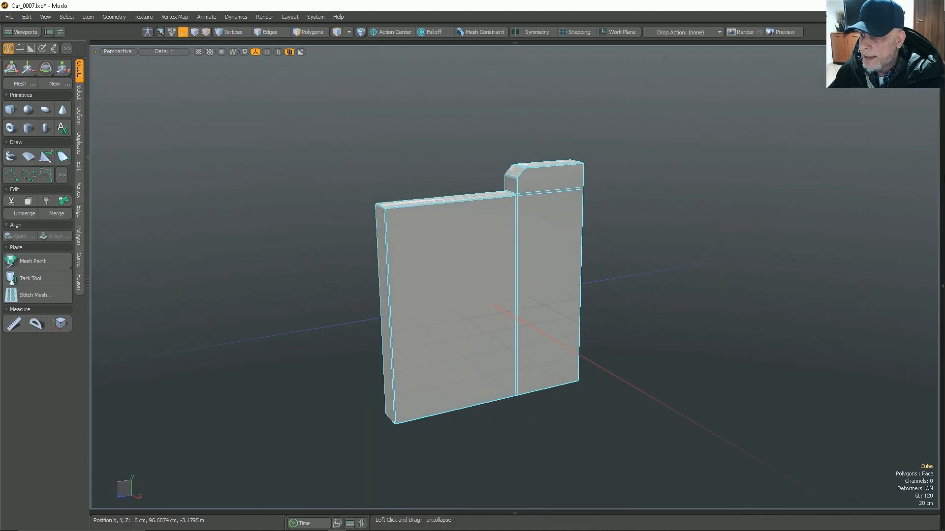
Bring up the Shader Tree beside the viewport
key(Tab)
drag(781, 111, 701, 110)
click(750, 63)
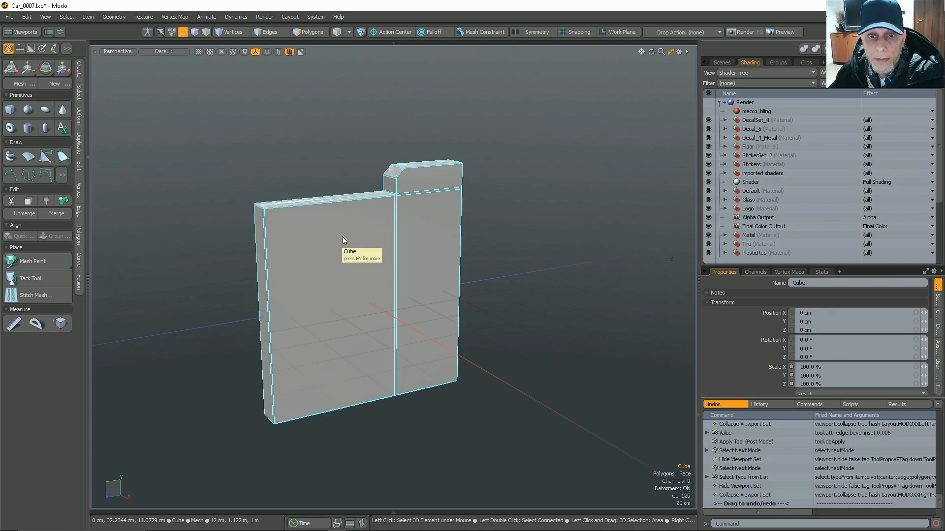
Assign a new material named Cube to the slab and move its group below the Shader in the Shader Tree
key(m)
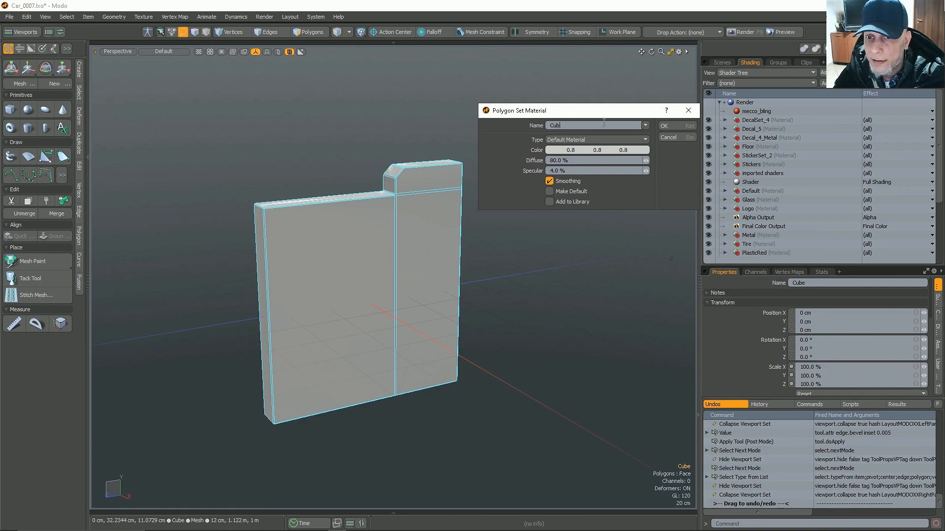
click(664, 126)
click(747, 129)
drag(753, 138, 746, 202)
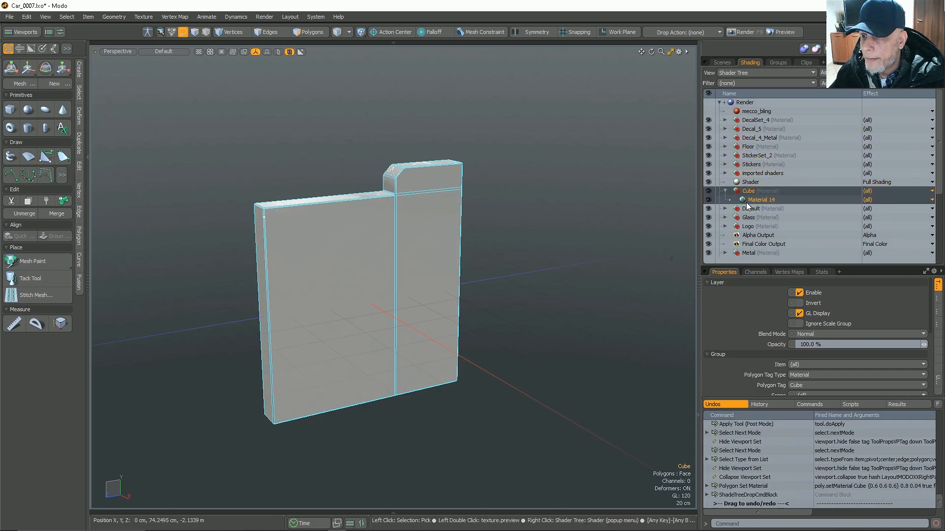
Enable Weight by Polygon Area and disable Crease by Smoothing Angle in the slab's material
click(756, 200)
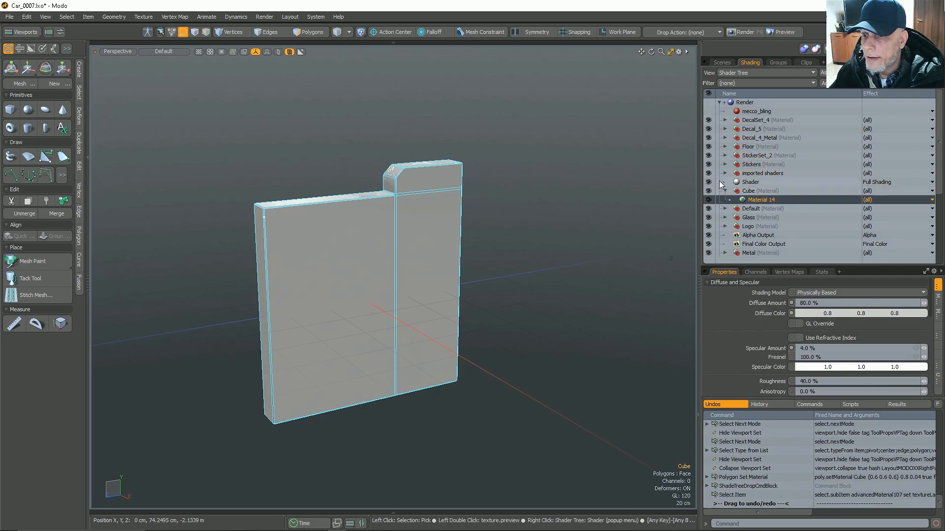
drag(698, 174, 588, 174)
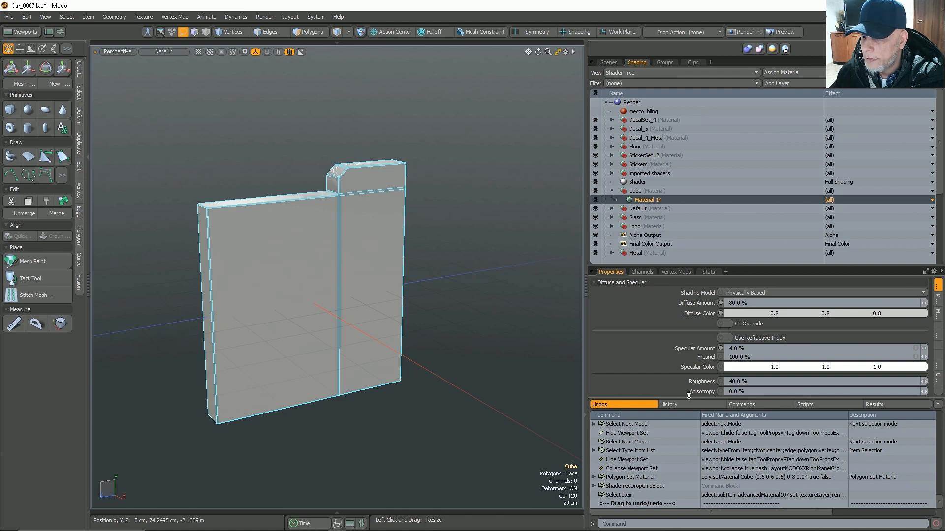
drag(689, 399, 711, 528)
drag(698, 326, 698, 234)
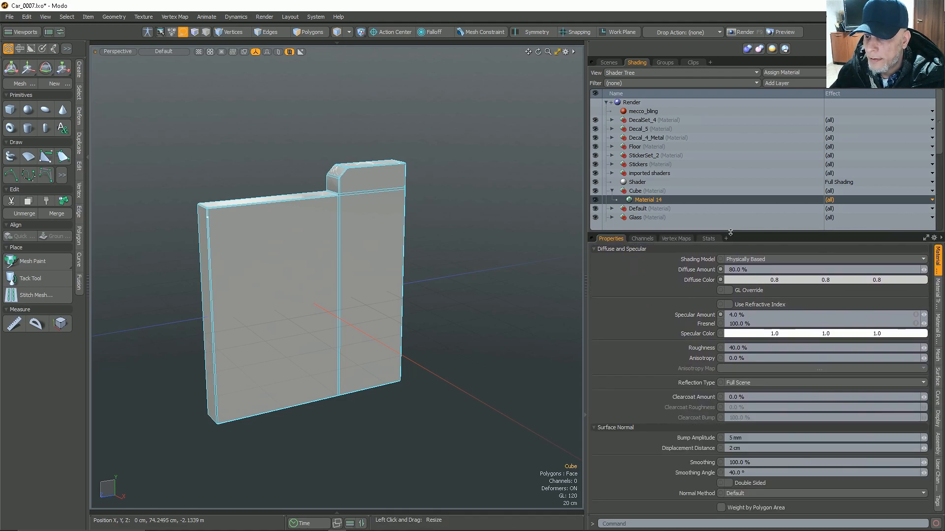
scroll(698, 335, down, 3)
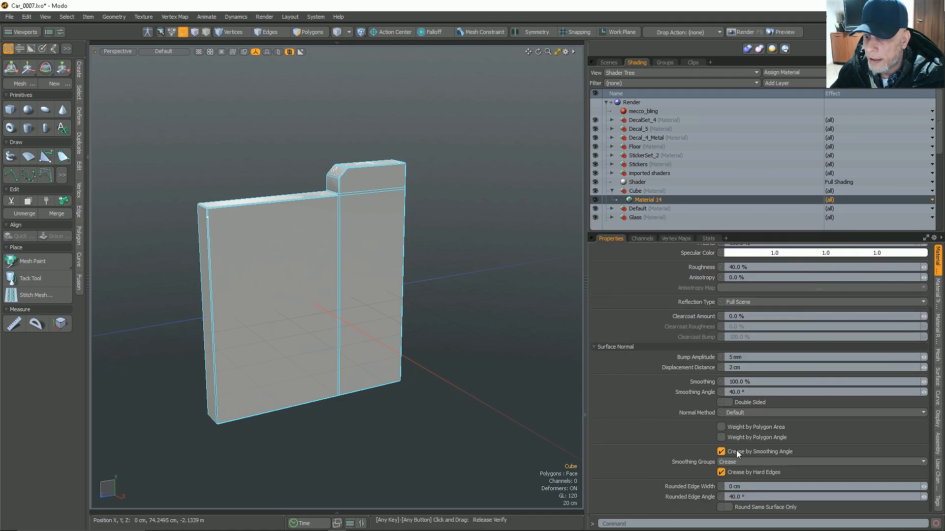
click(721, 427)
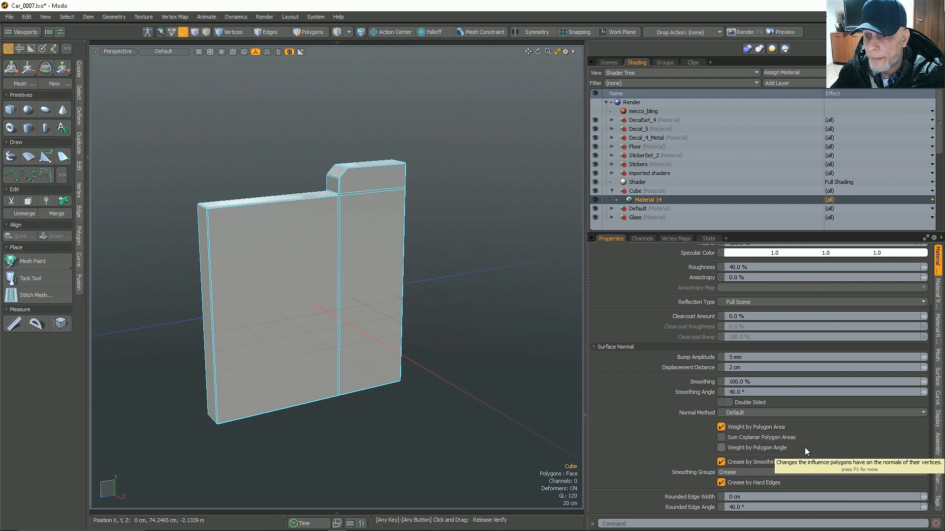
click(736, 463)
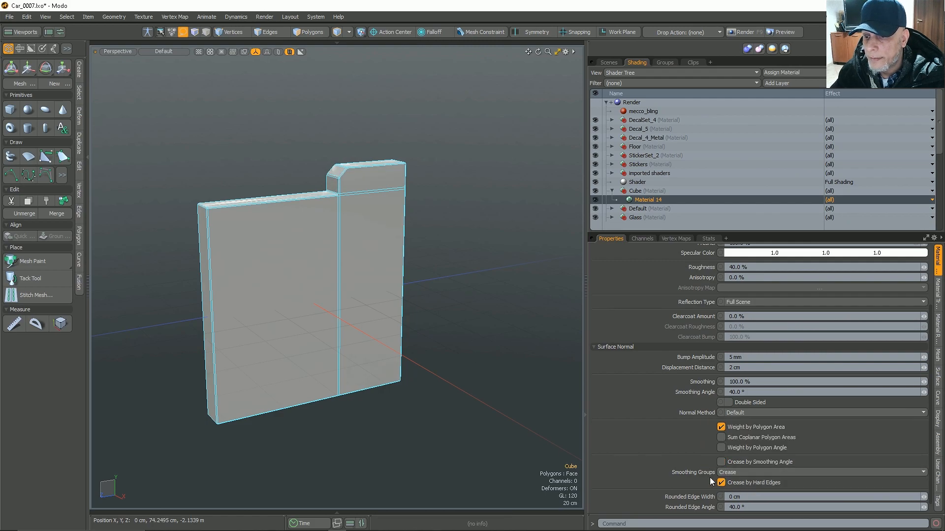
key(alt)
alt+right_drag(287, 212, 422, 215)
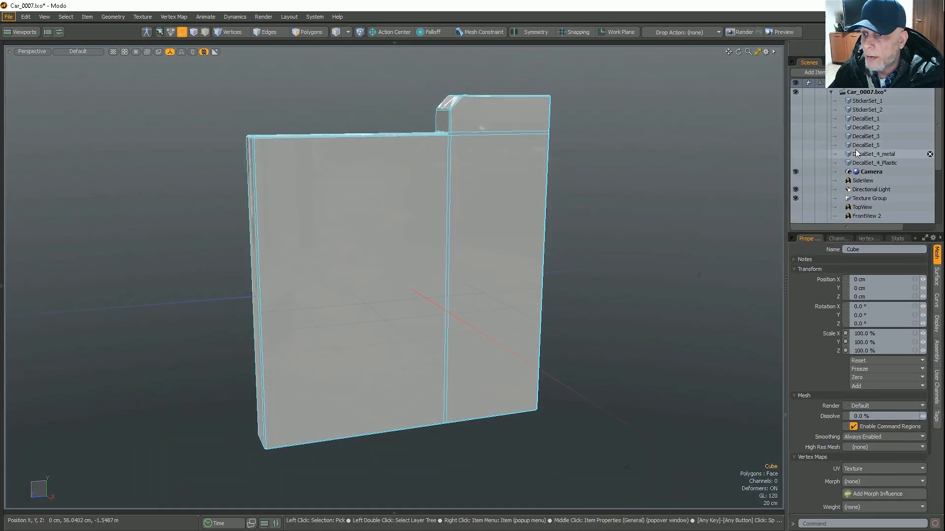
Hide the Cube mesh in the item list and bring back the modeling tools
scroll(836, 197, down, 3)
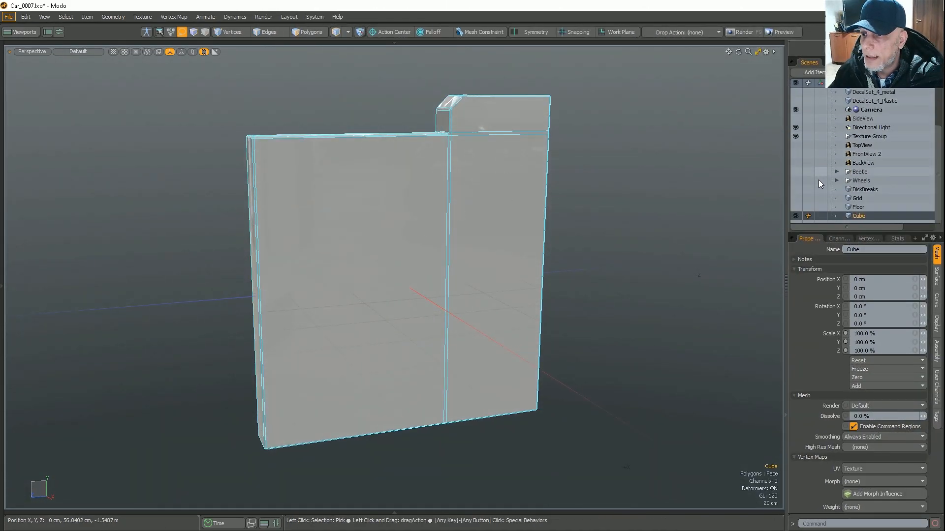
click(797, 217)
click(2, 155)
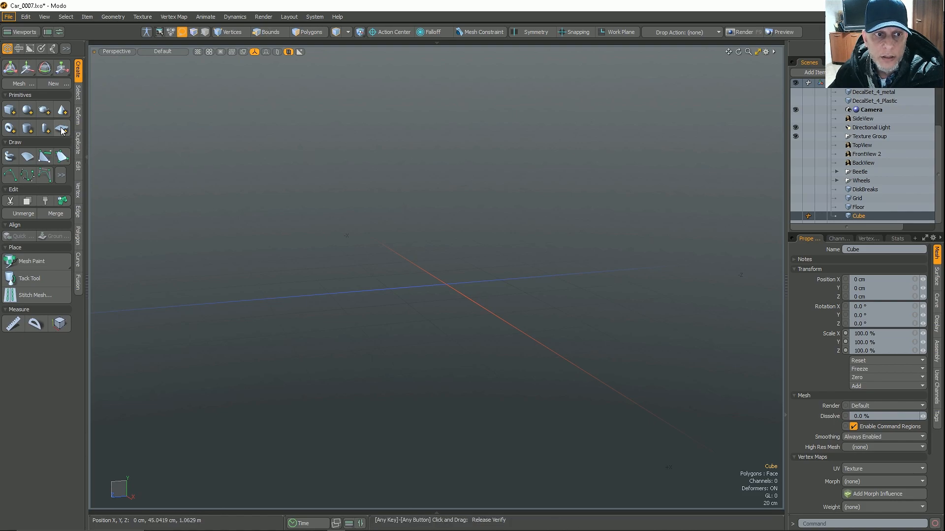
Create a 1 m unit plane at the origin as a new mesh item
shift+click(63, 131)
alt+drag(419, 237, 597, 297)
scroll(535, 267, down, 4)
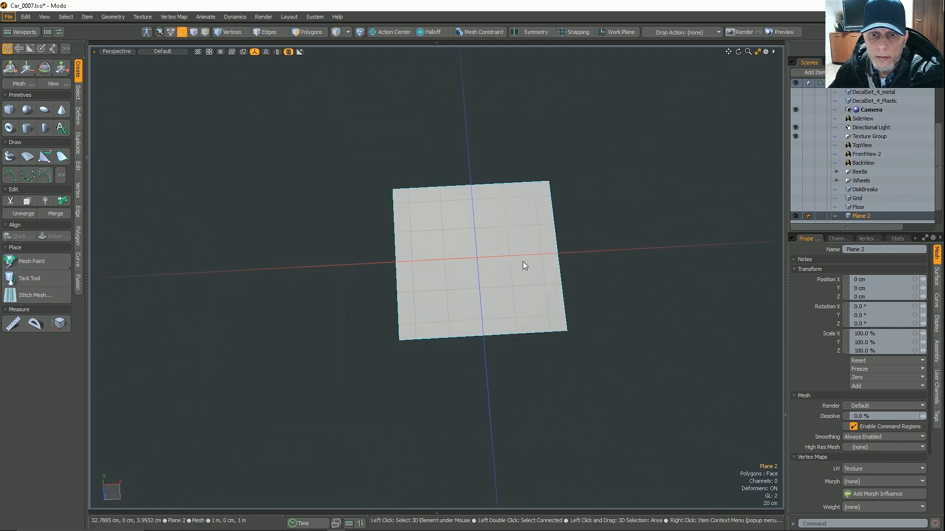
scroll(526, 264, up, 4)
scroll(899, 142, up, 4)
alt+drag(384, 241, 541, 172)
Assign a new material named Decals_7 to the plane and place its group between the Shader and the Cube group
drag(787, 82, 633, 78)
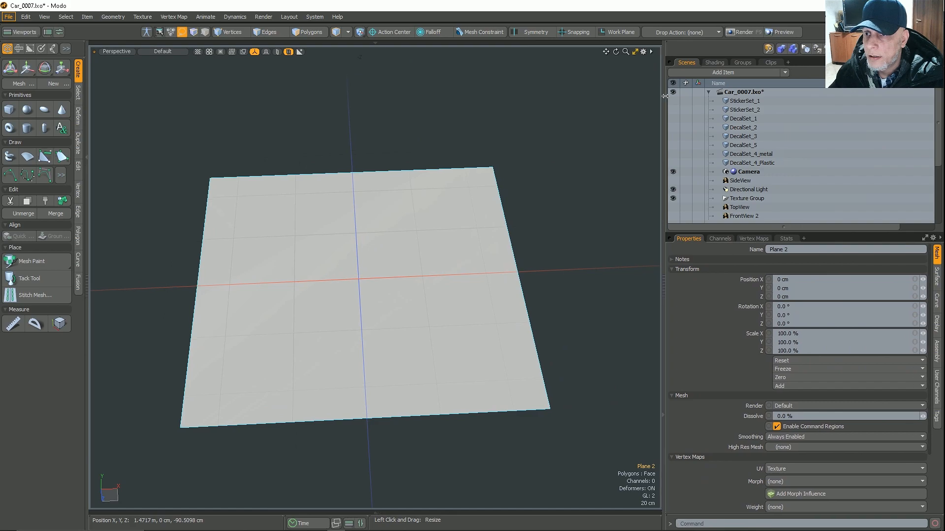
click(714, 62)
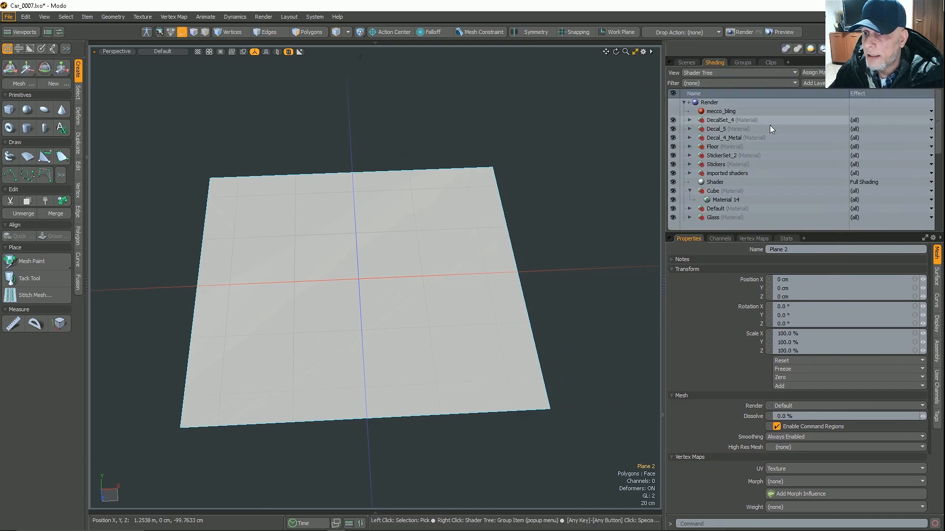
key(m)
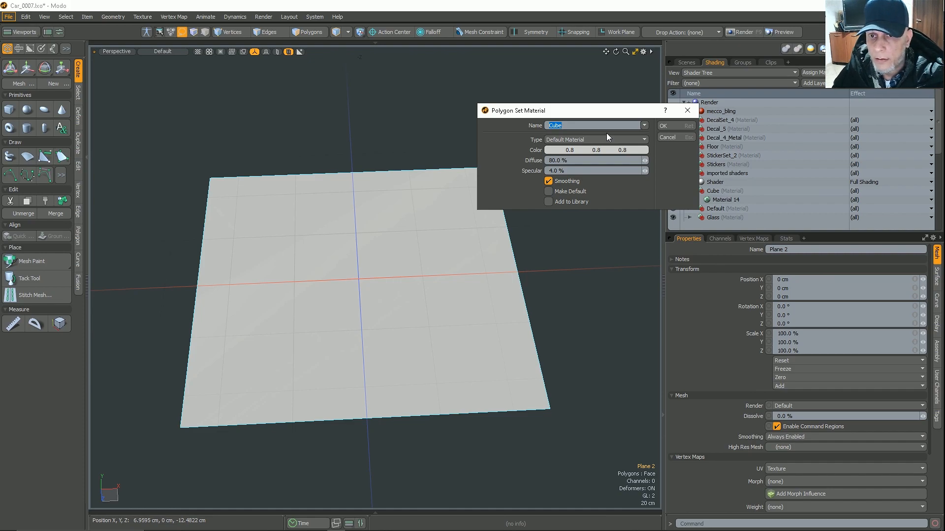
text(C)
text(Decals)
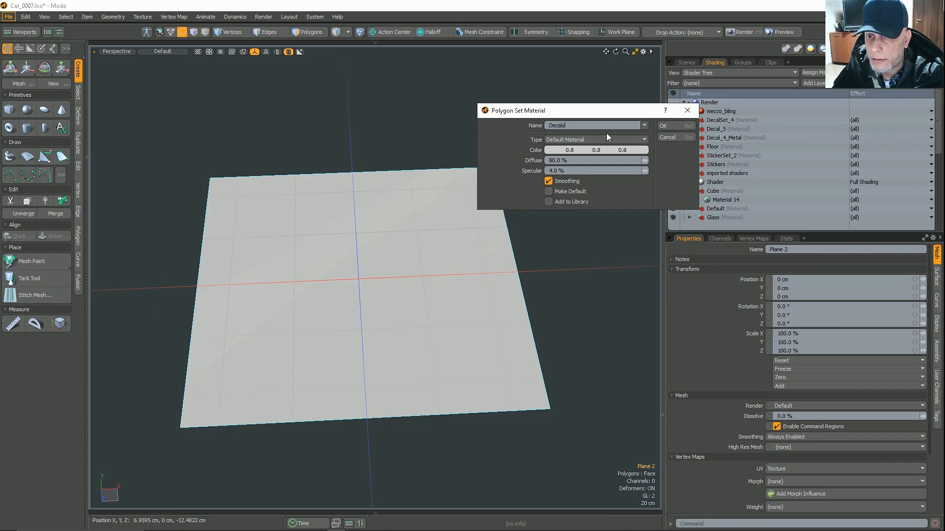
text(_7)
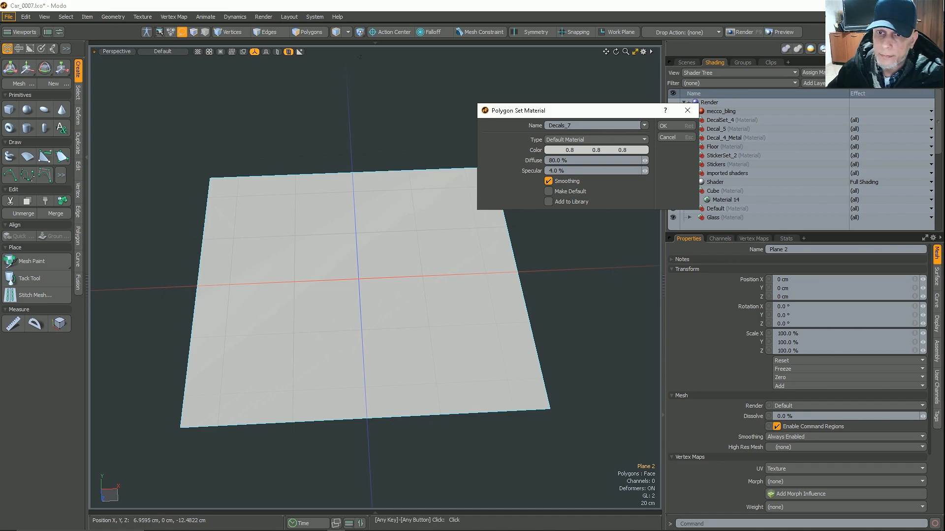
key(Return)
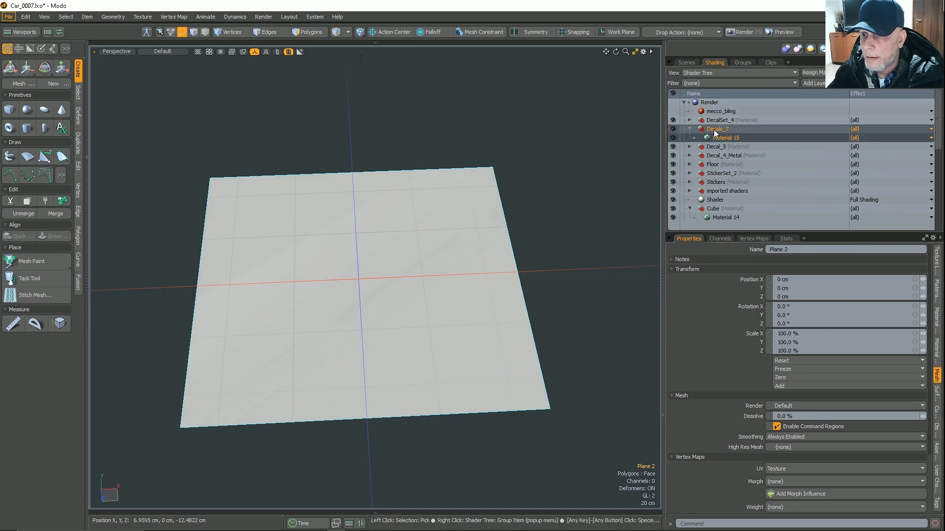
drag(716, 131, 727, 203)
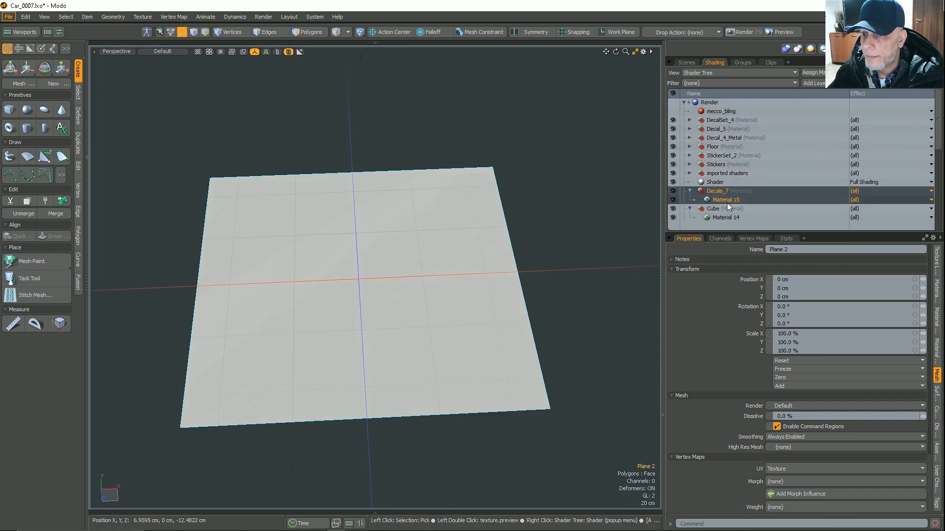
Load the image TXT_Normal.png as a texture layer above the plane's material in the Decals_7 group
click(727, 202)
drag(661, 156, 537, 158)
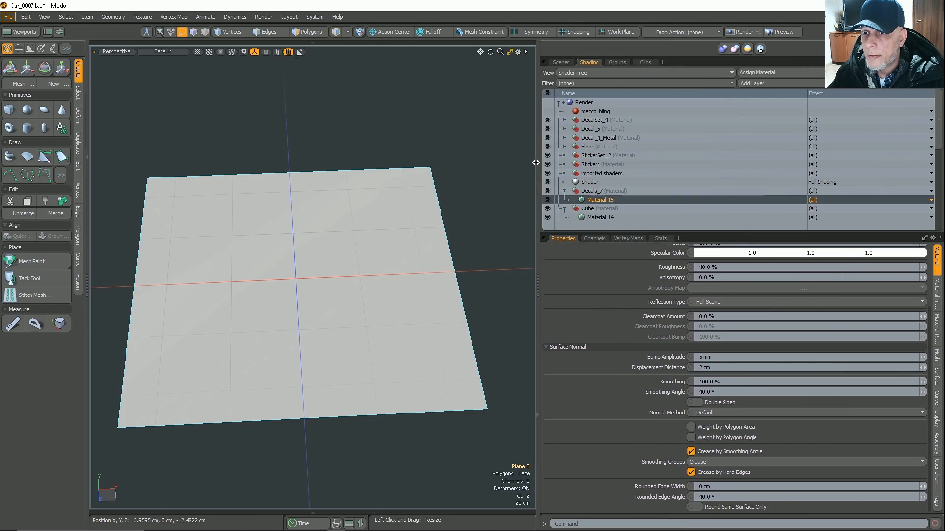
click(763, 84)
text(load)
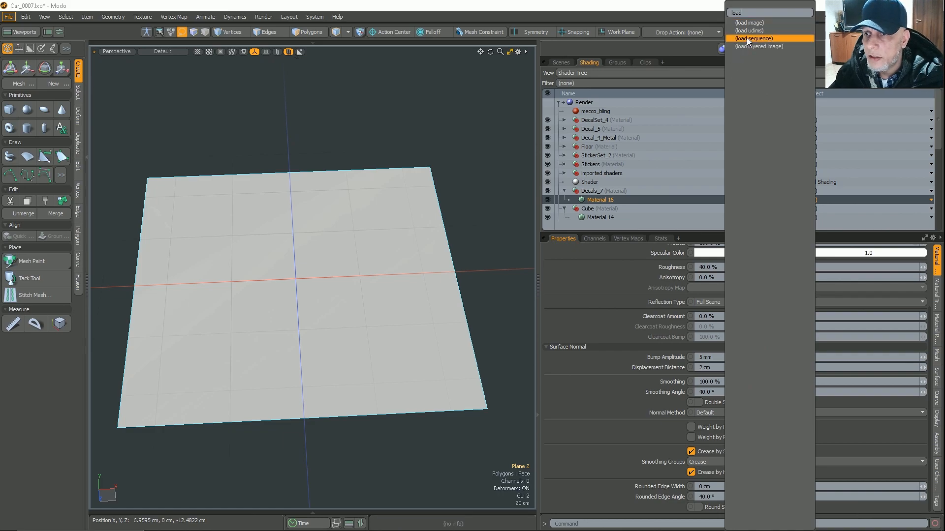
click(750, 22)
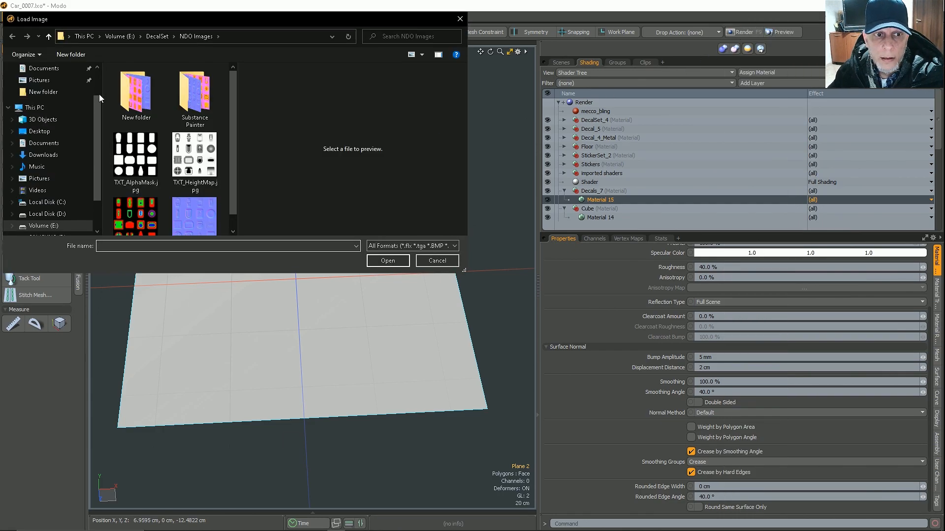
click(190, 211)
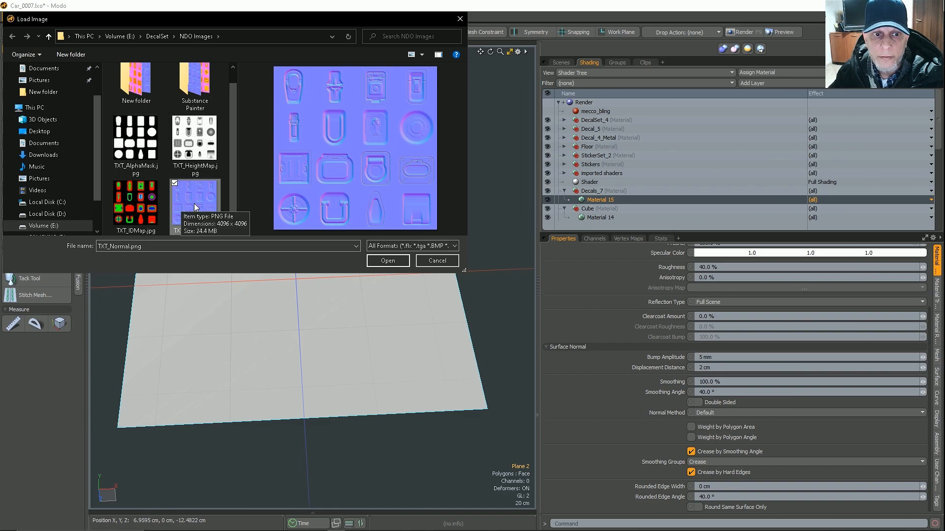
click(392, 261)
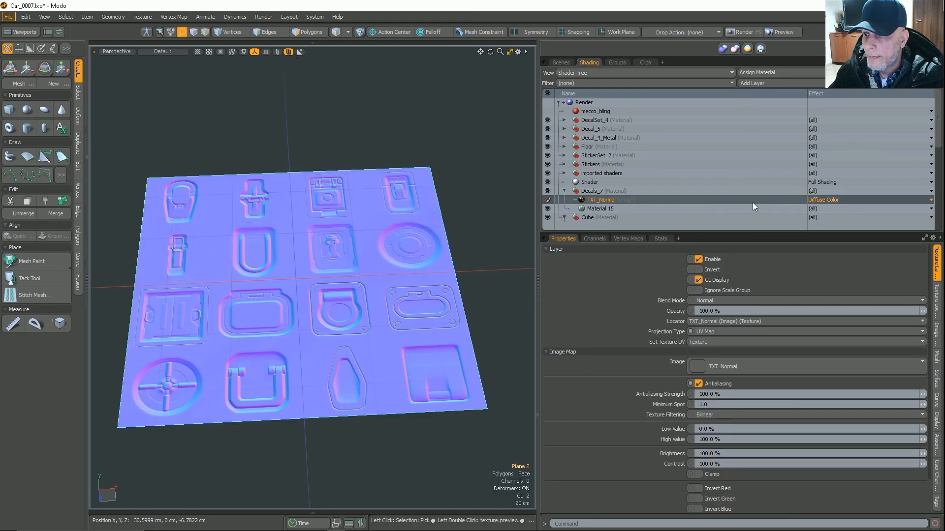
Set the TXT_Normal layer's effect to Normal and accept removing color correction for all normal maps
alt+drag(315, 268, 316, 291)
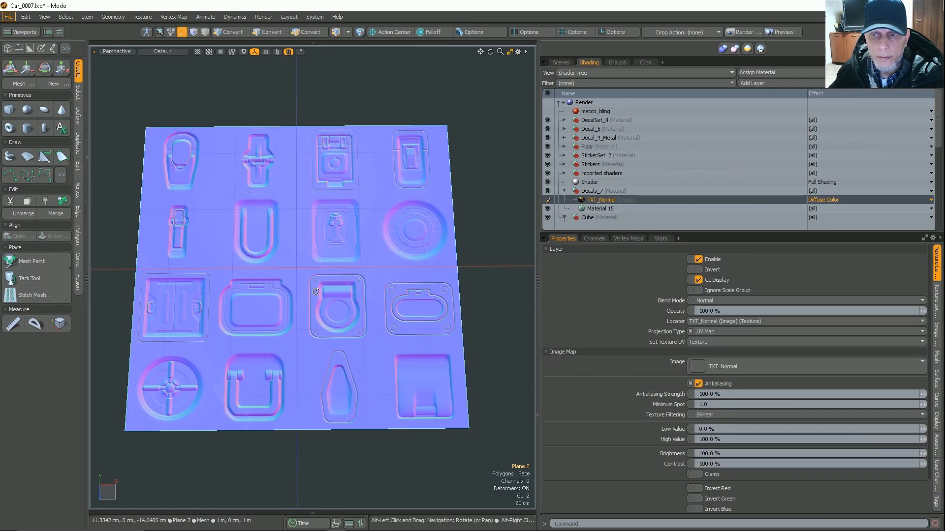
click(827, 199)
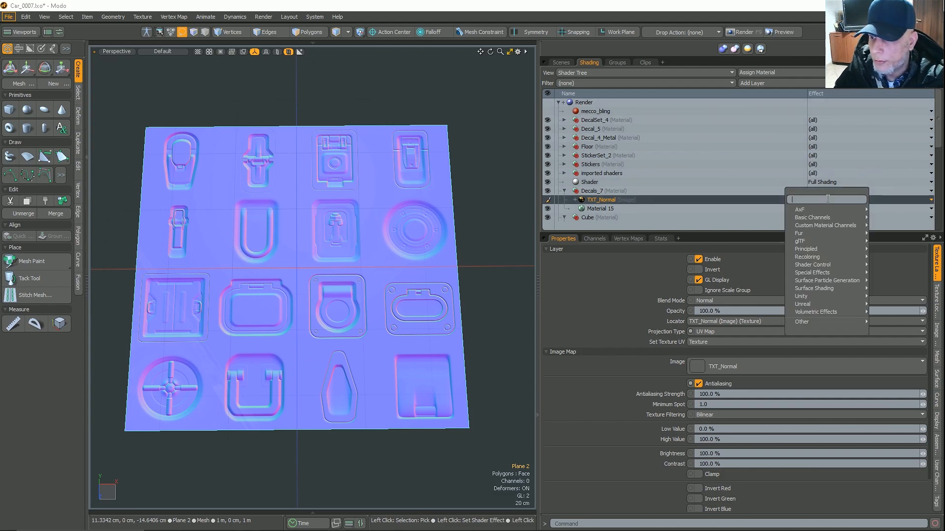
text(normal)
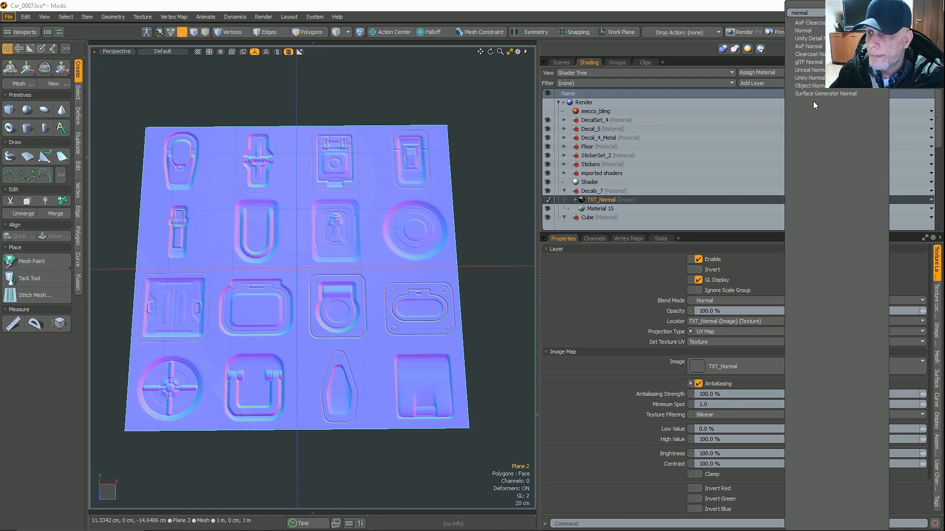
click(803, 31)
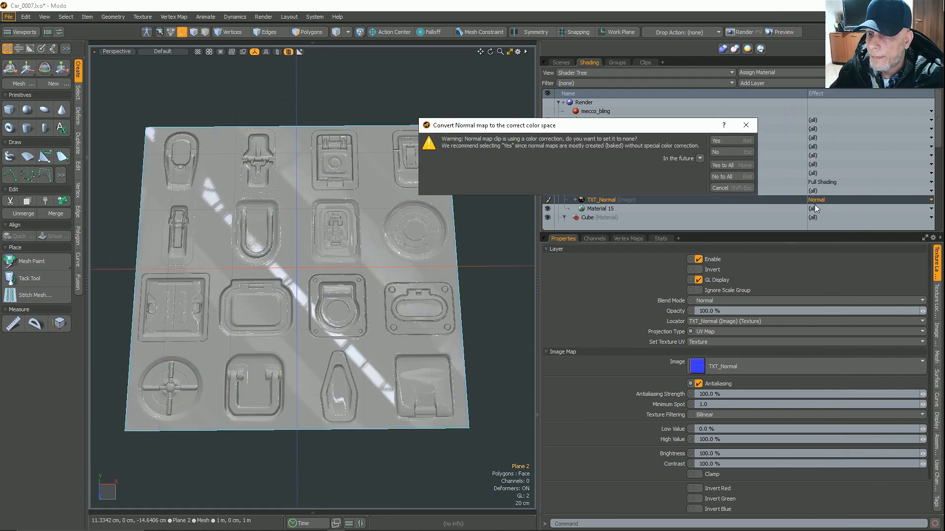
click(722, 165)
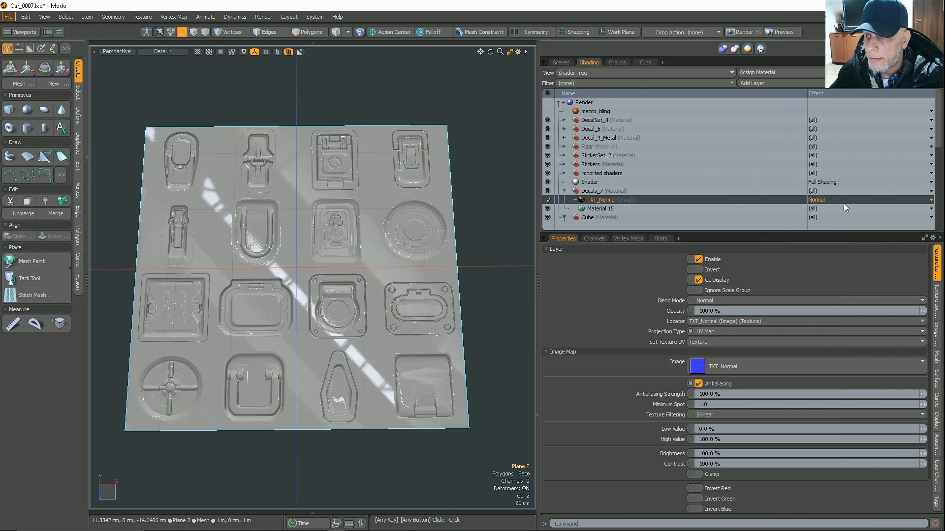
mouse_move(317, 307)
ctrl+alt+mouse_down()
mouse_move(379, 311)
mouse_move(306, 303)
ctrl+alt+mouse_up()
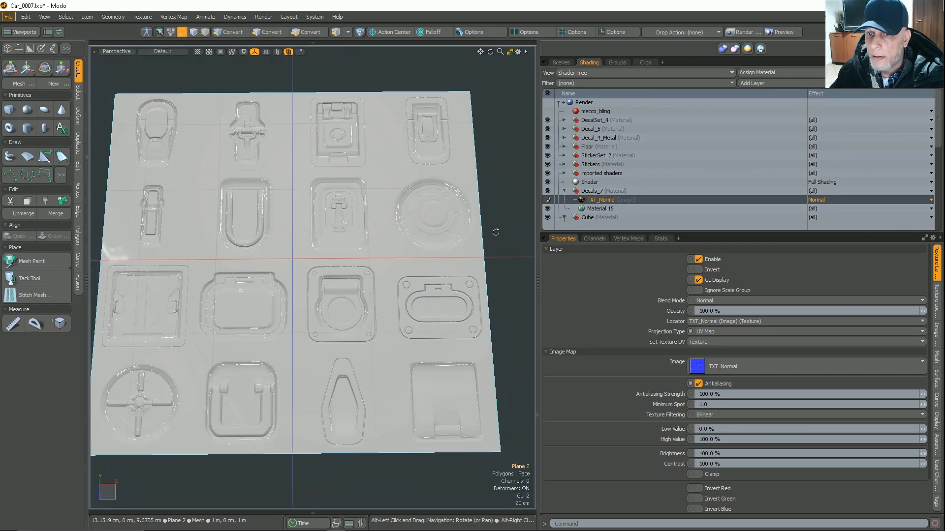
Load the image TXT_AlphaMask.jpg as a texture layer above TXT_Normal in the Decals_7 group
click(766, 84)
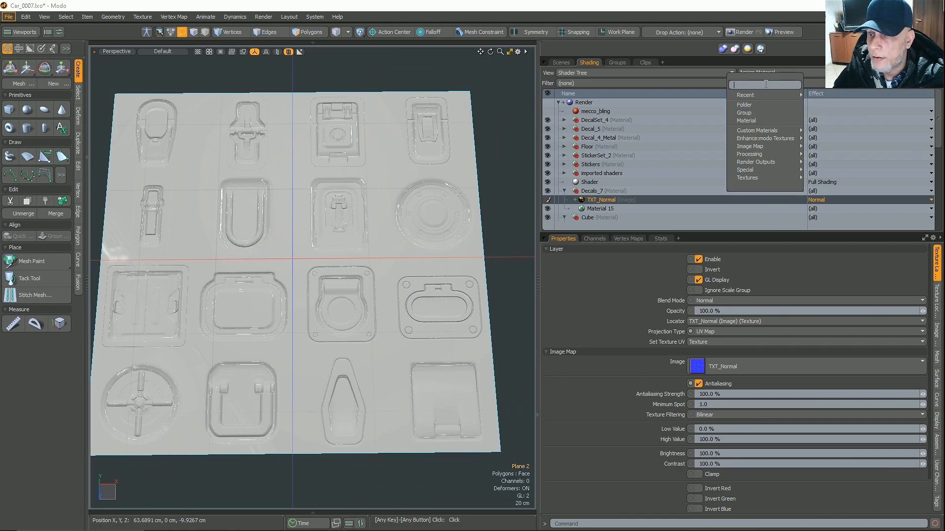
text(load)
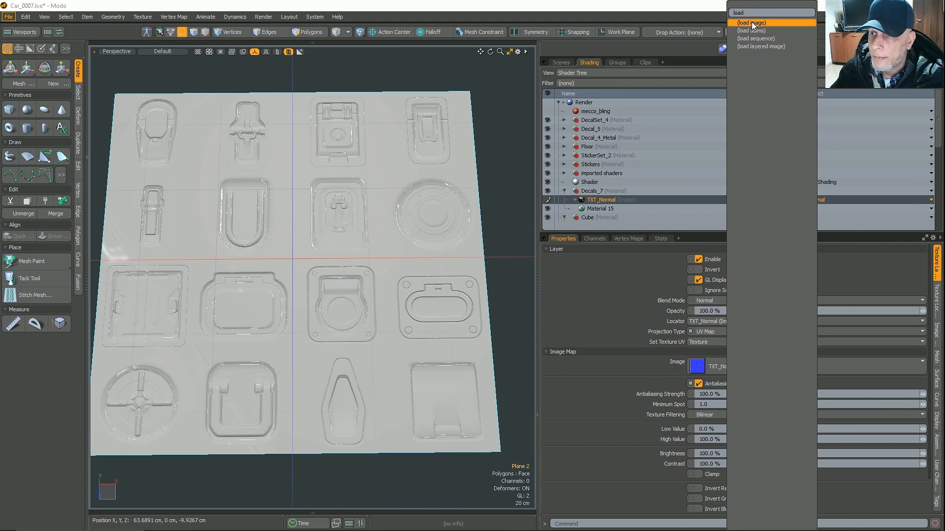
click(751, 23)
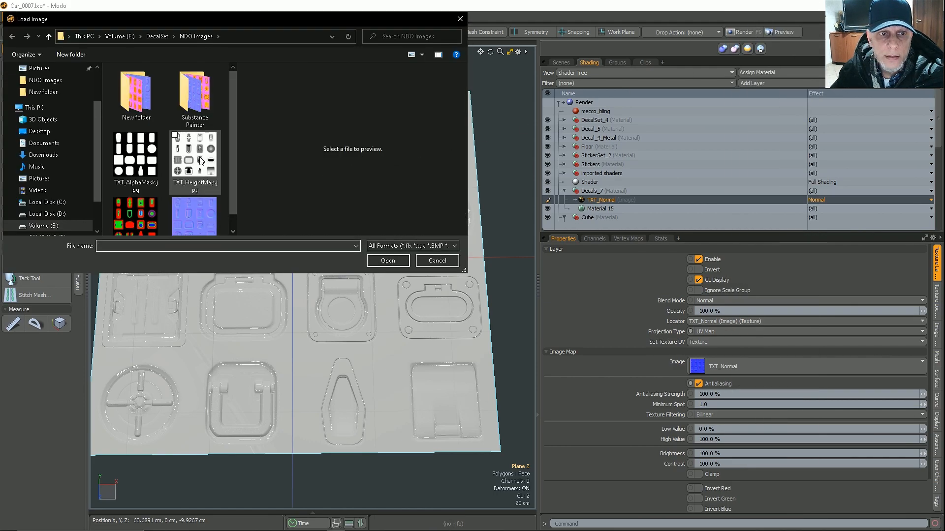
click(135, 155)
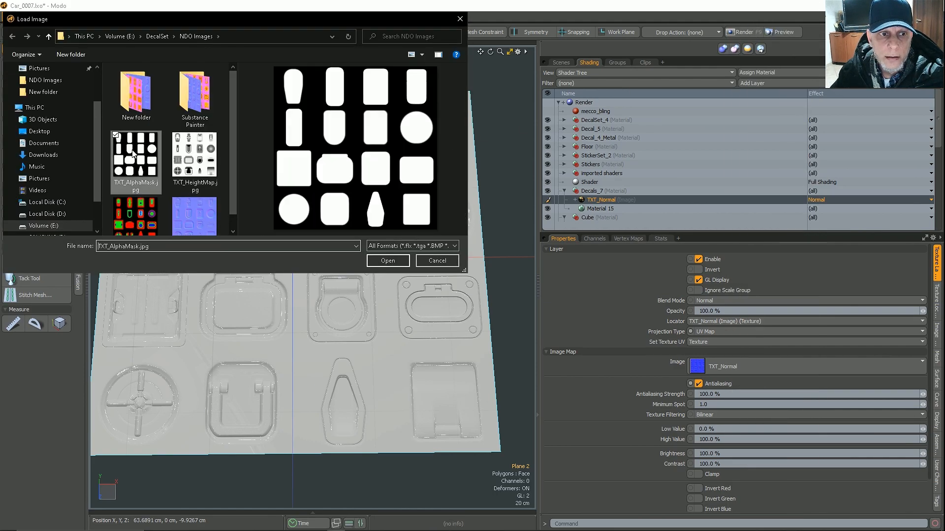
click(387, 261)
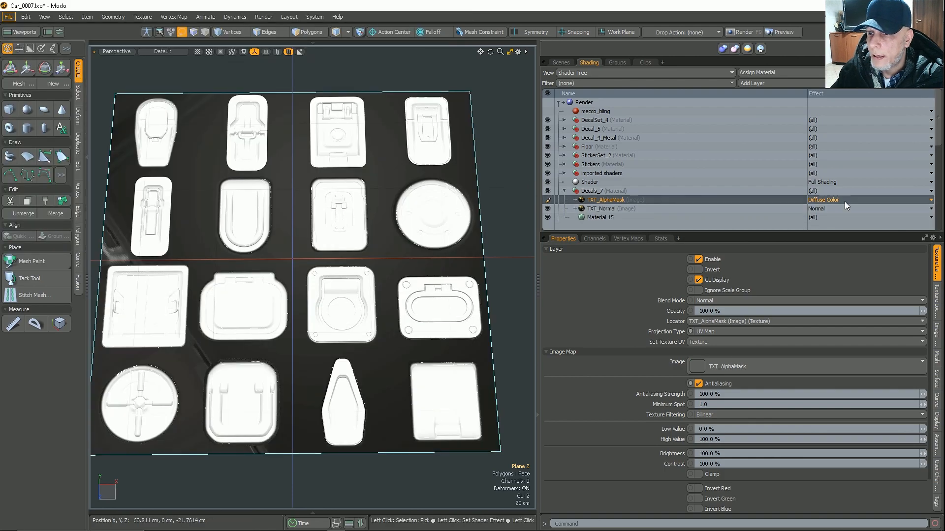
Set the TXT_AlphaMask layer's effect to Stencil, invert it, and select the Decals_7 group
click(831, 200)
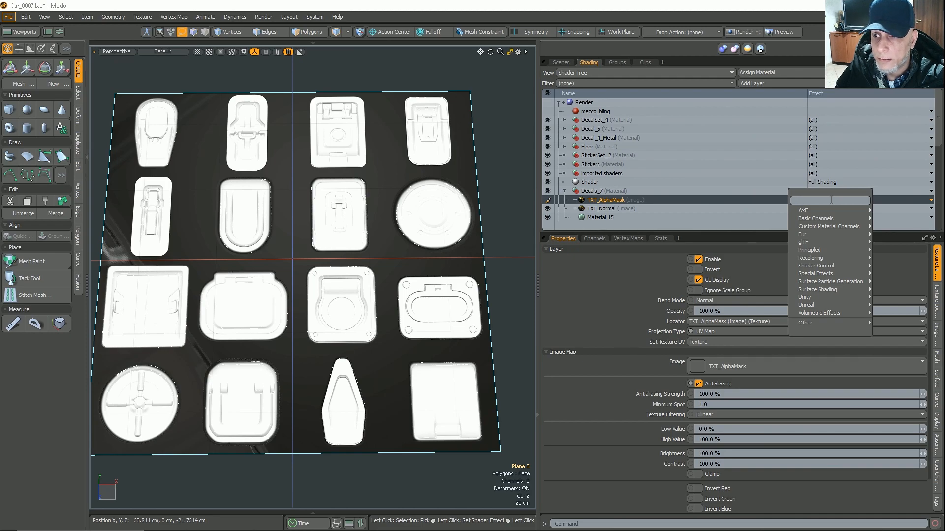
text(ste)
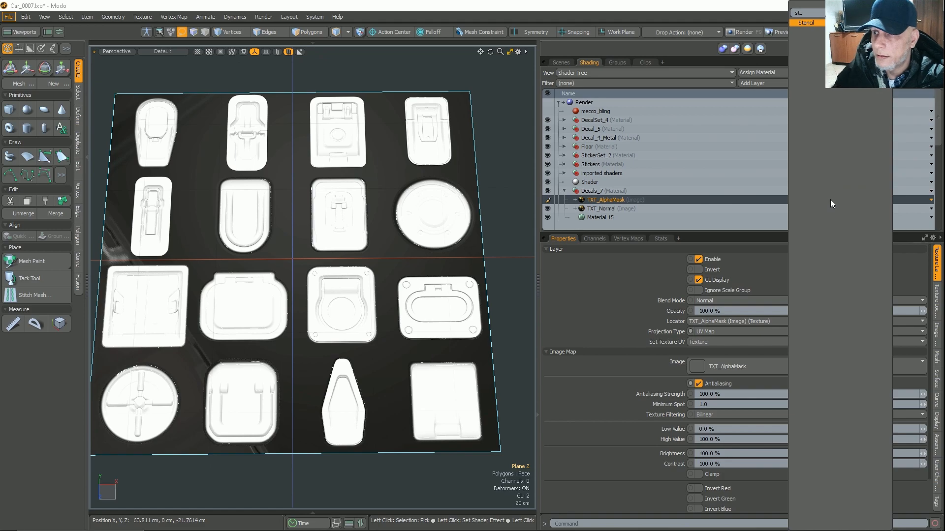
click(802, 23)
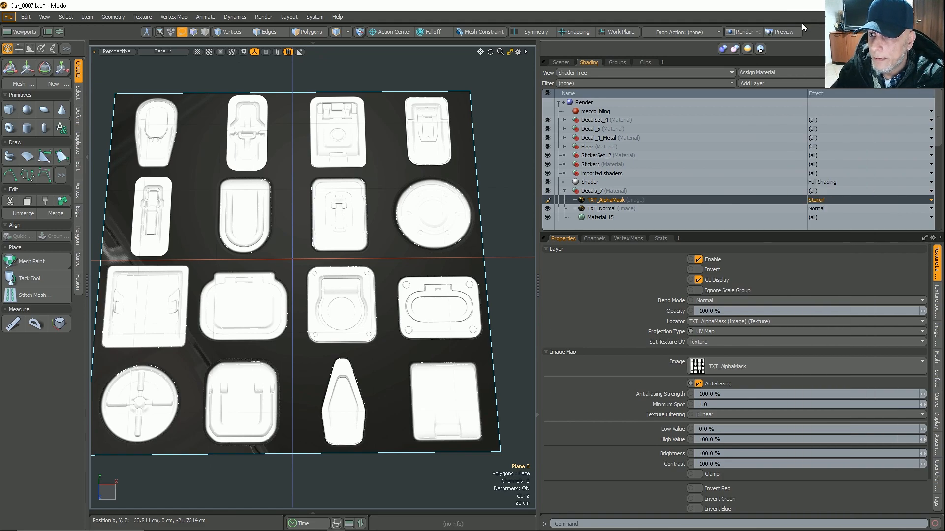
click(698, 269)
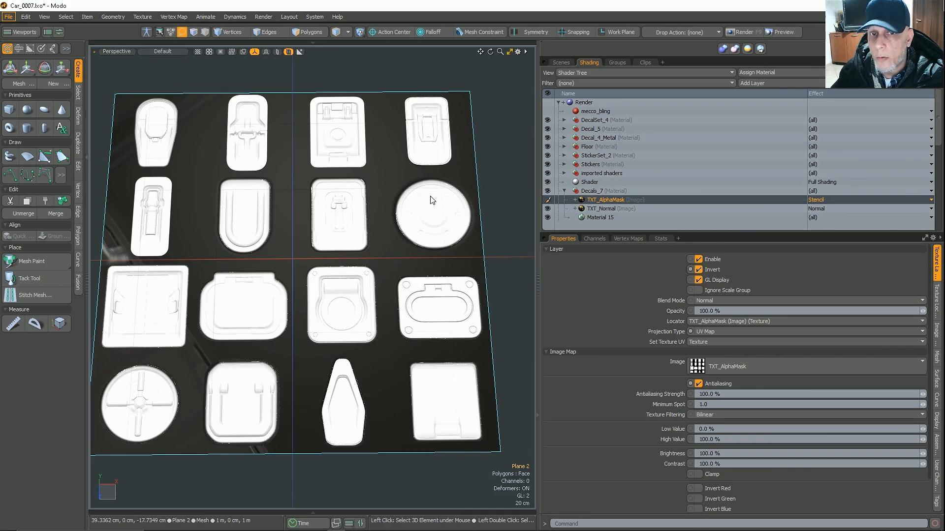
alt+drag(358, 284, 312, 305)
alt+scroll(367, 221, down, 4)
alt+scroll(367, 220, up, 3)
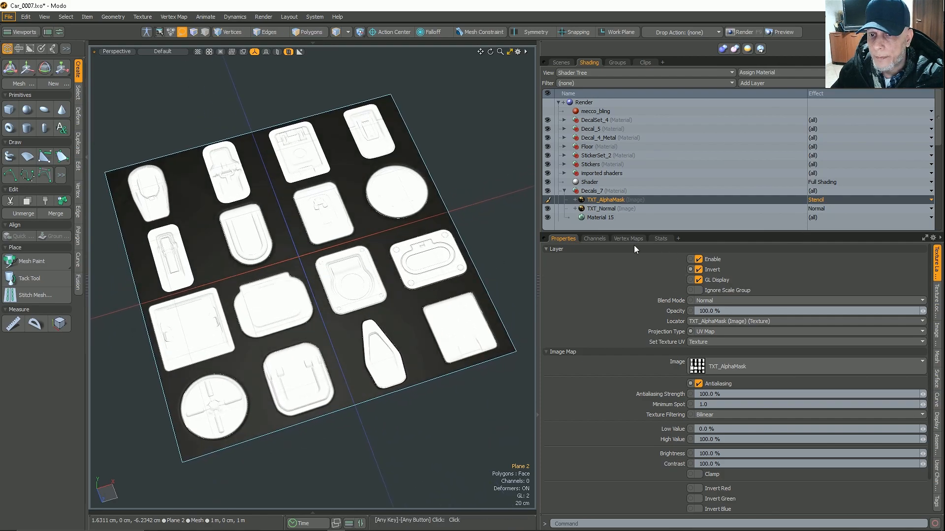
click(591, 191)
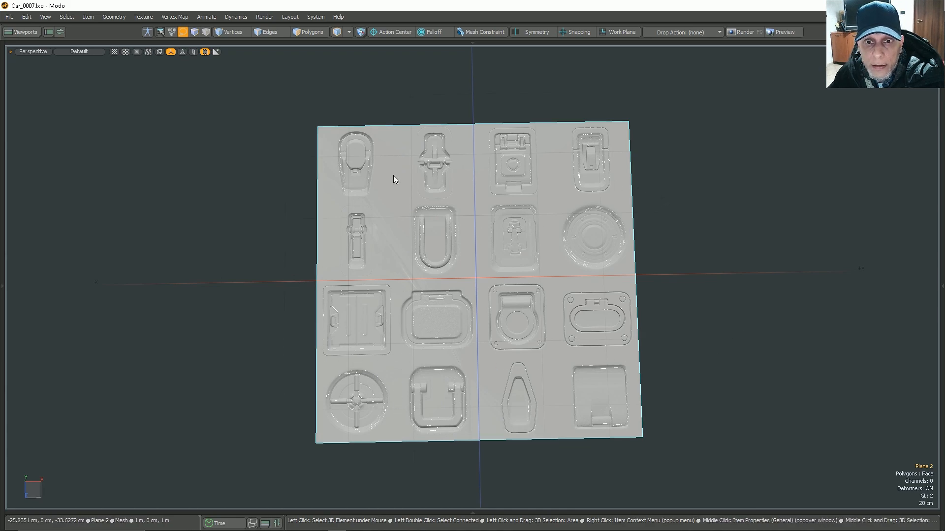
Add three vertical edge loops to the plane, placed between the four columns of decals
key(2)
click(398, 128)
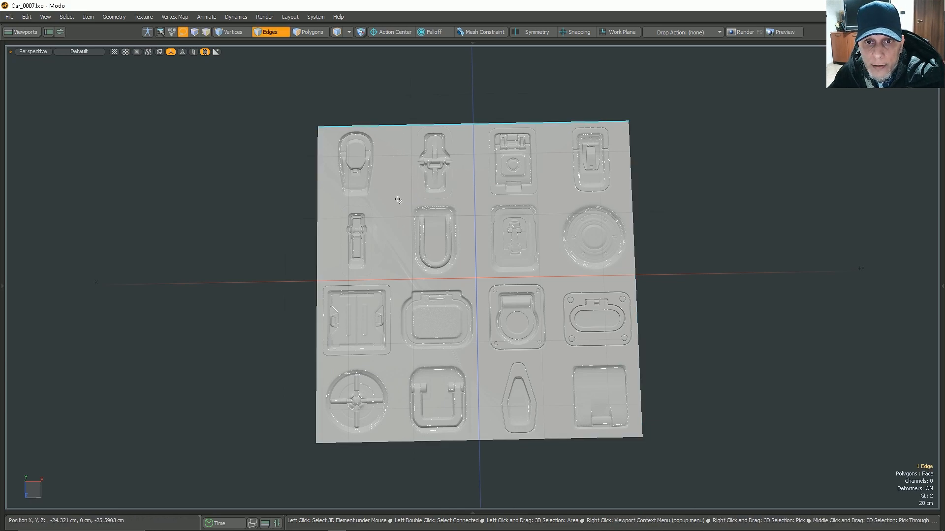
key(alt)
key(alt+c)
click(470, 124)
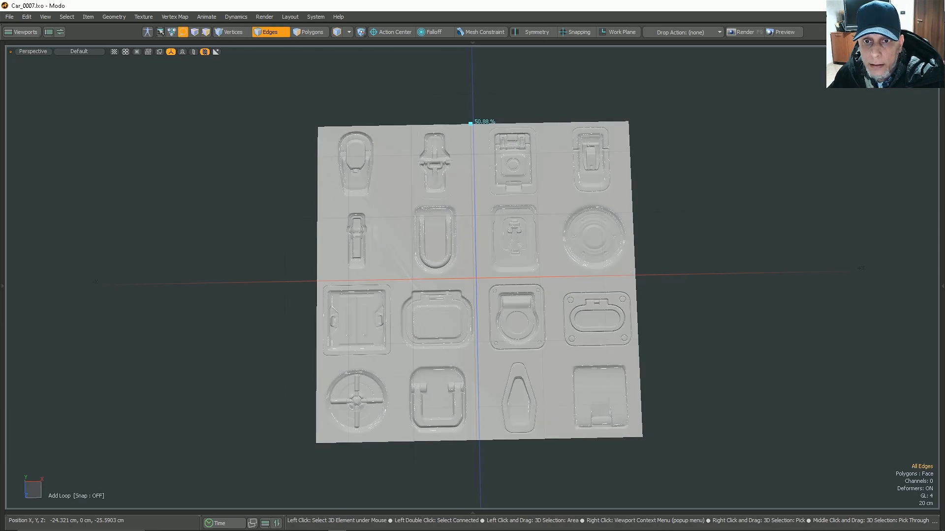
shift+click(557, 123)
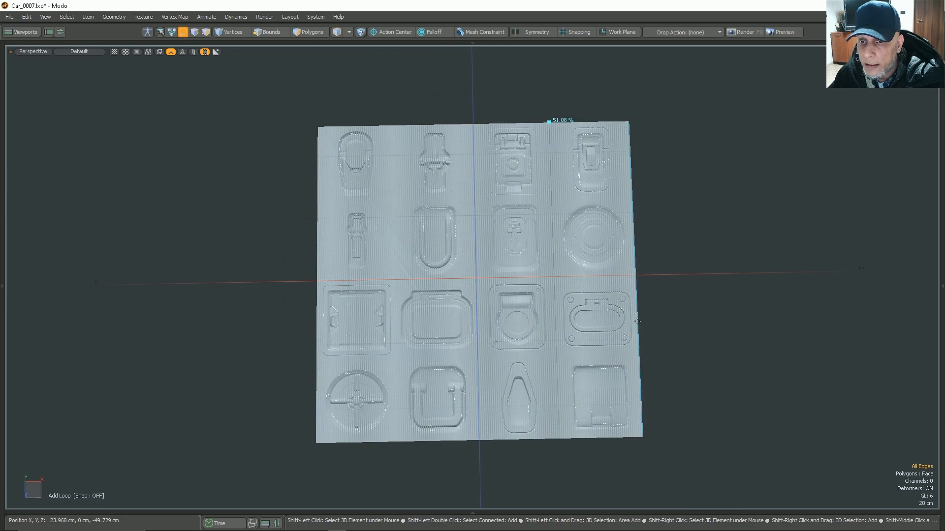
shift+click(392, 126)
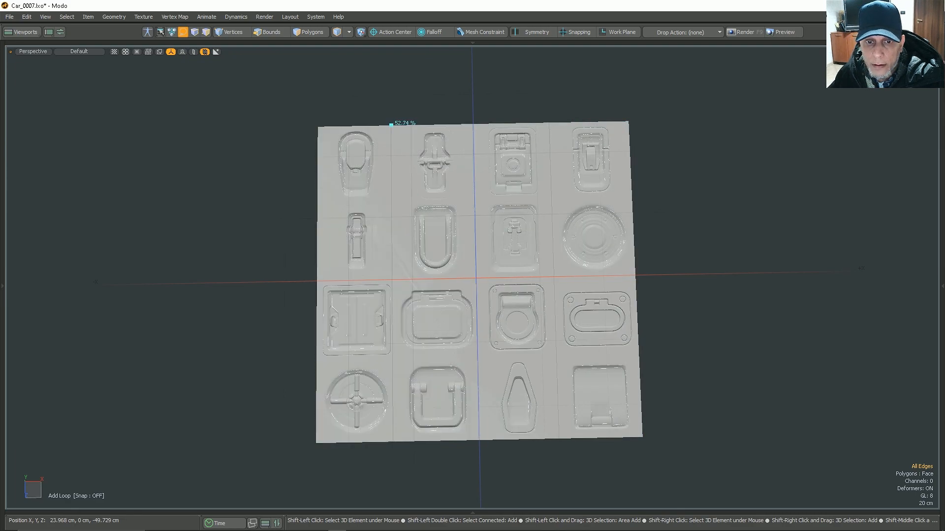
Add three horizontal edge loops between the four rows of decals and leave the Add Loop tool
shift+click(317, 364)
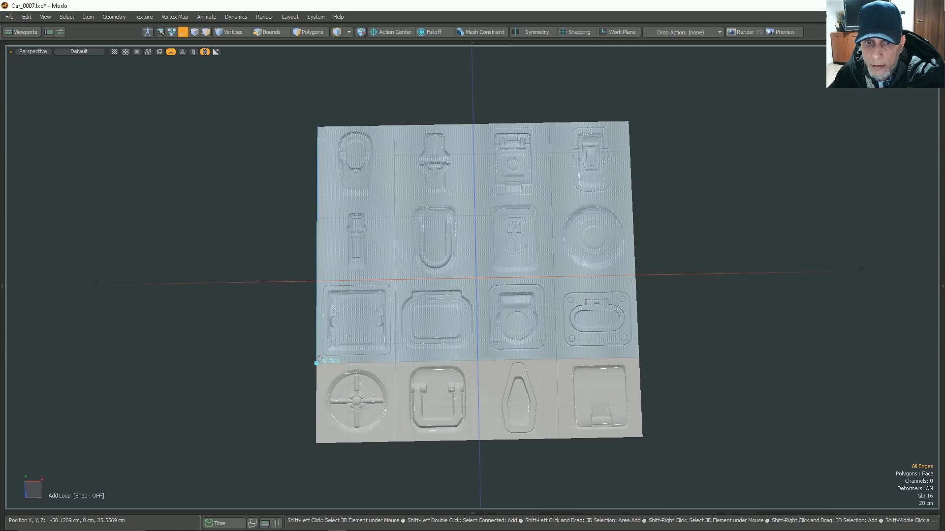
shift+click(317, 279)
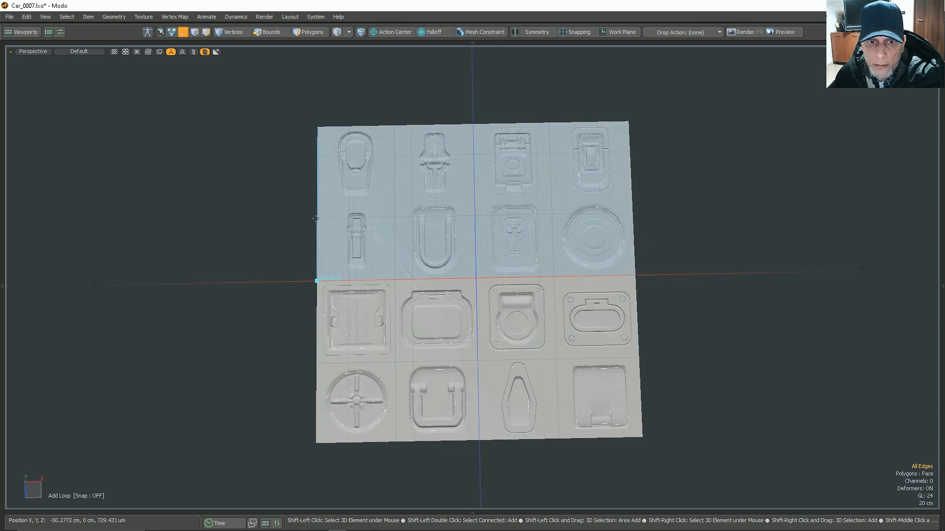
click(318, 204)
key(2)
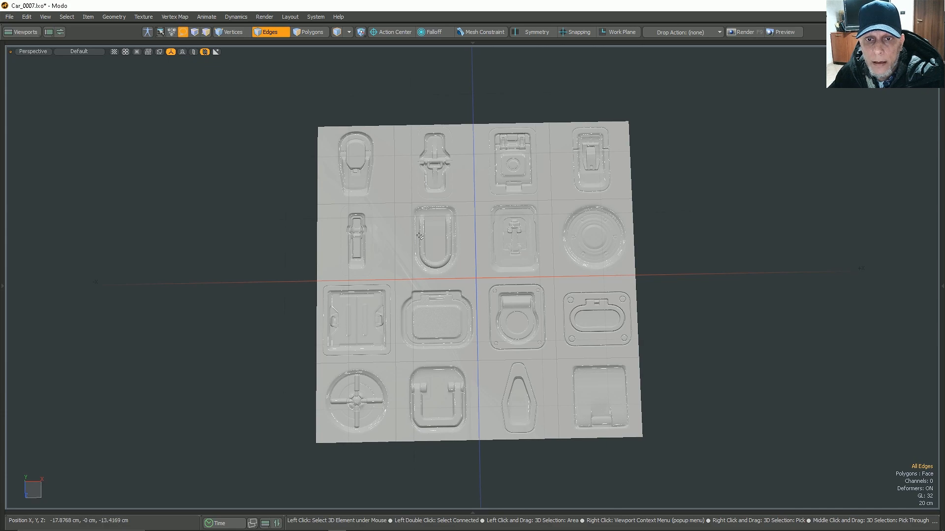
Select the plane's border edge loop, invert the selection to the interior grid edges, and split them with a 0 cm gap
click(444, 127)
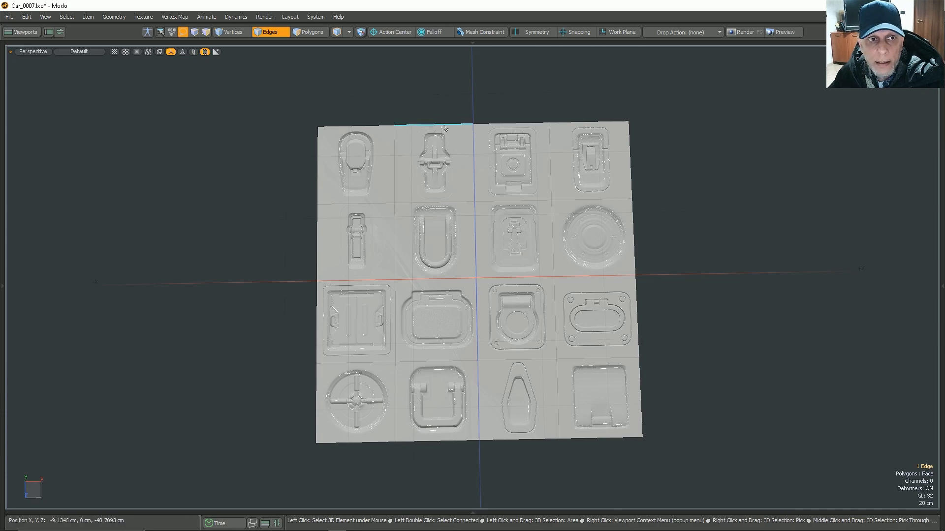
key(l)
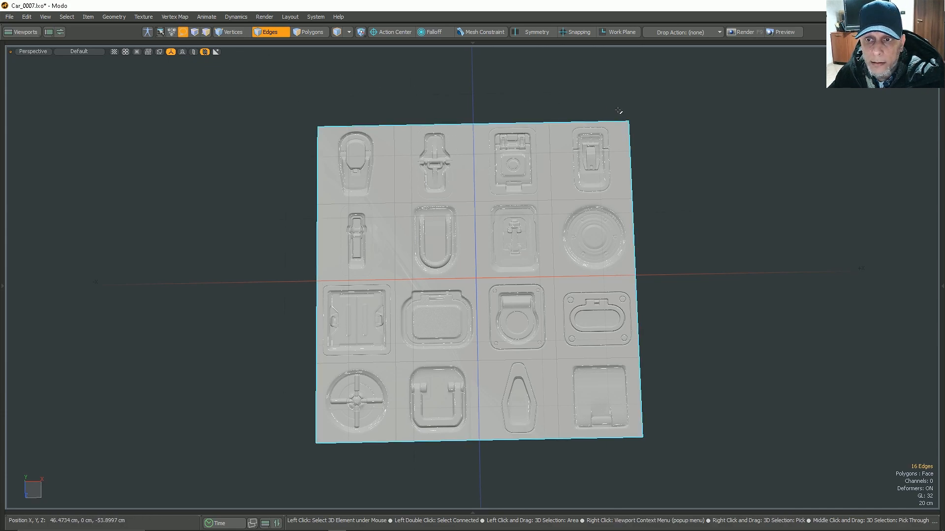
click(67, 17)
click(83, 142)
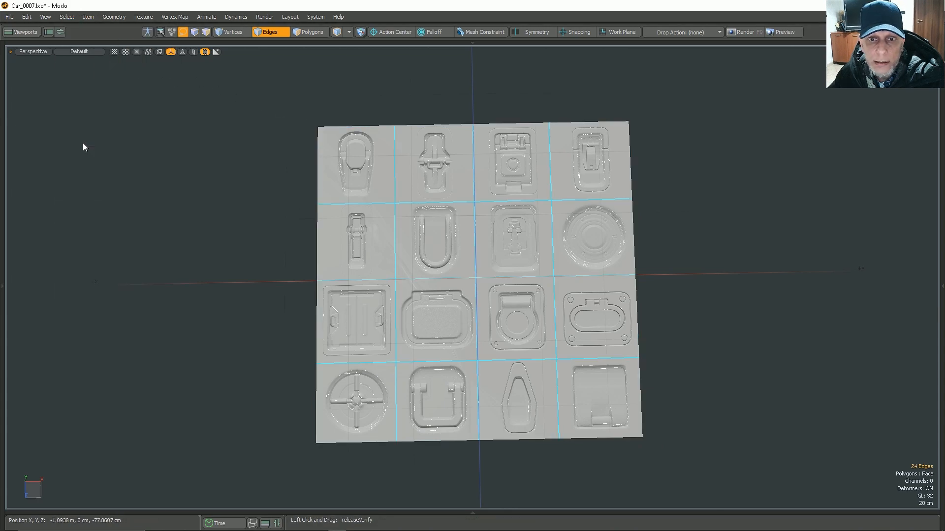
click(2, 163)
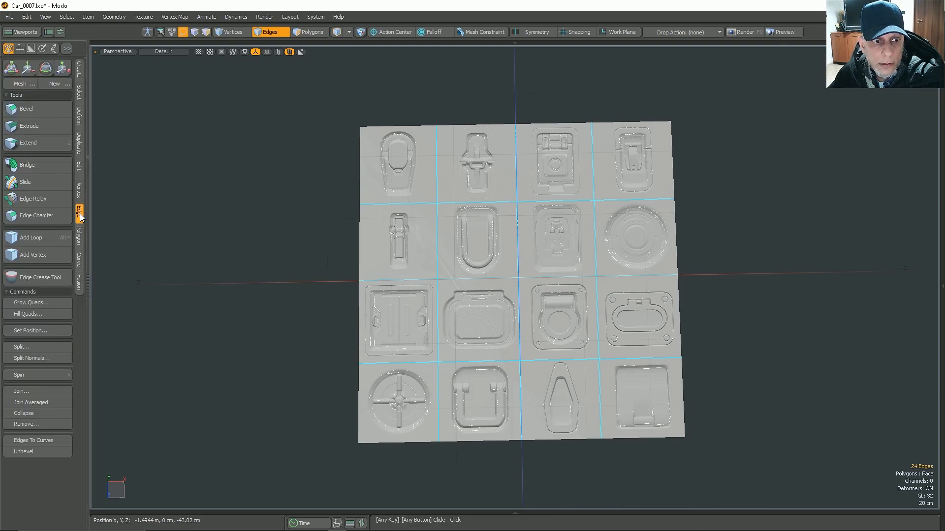
click(22, 348)
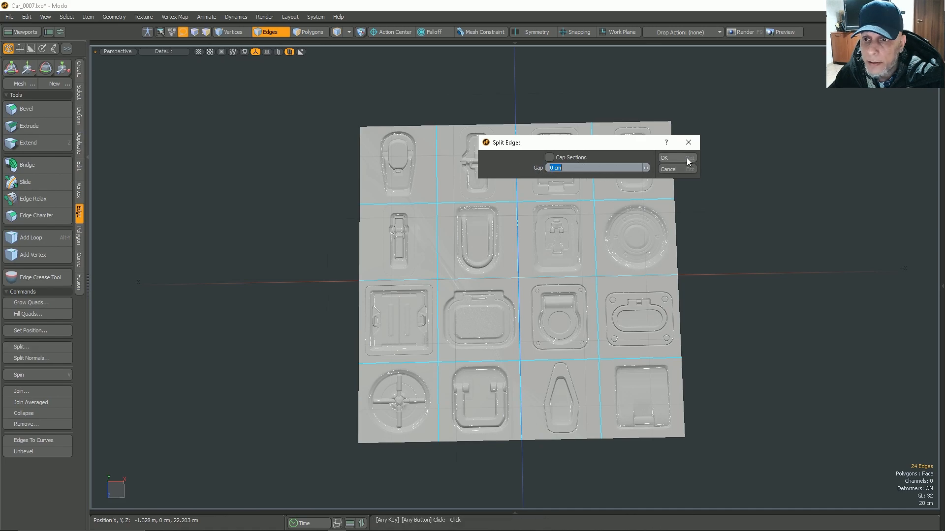
click(674, 157)
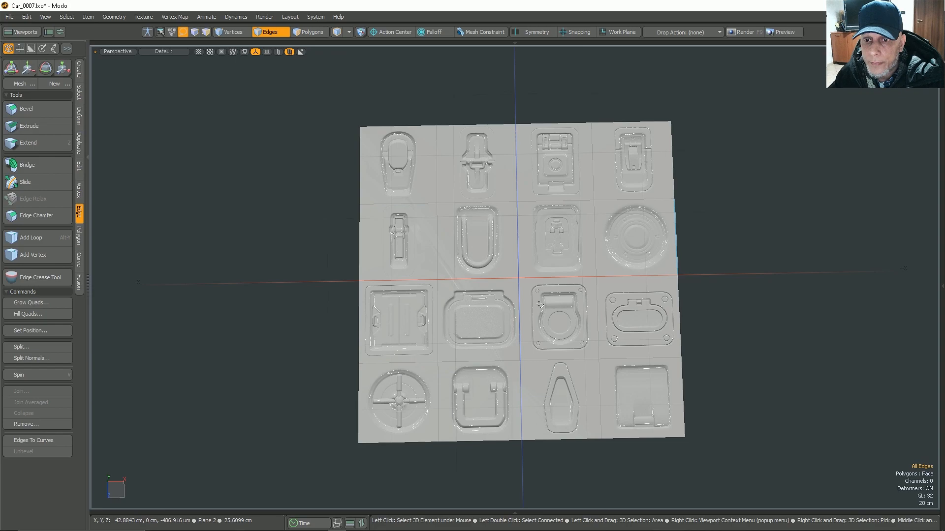
Try moving the corner decal polygon and the circular decal polygon away from the grid, and undo both moves
key(3)
click(640, 158)
alt+drag(492, 292, 511, 250)
key(w)
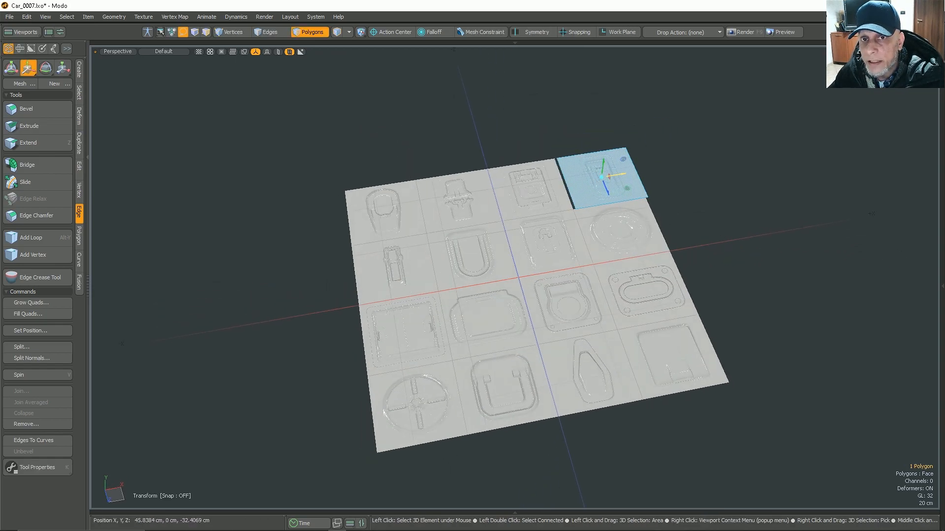
drag(601, 176, 684, 163)
click(661, 243)
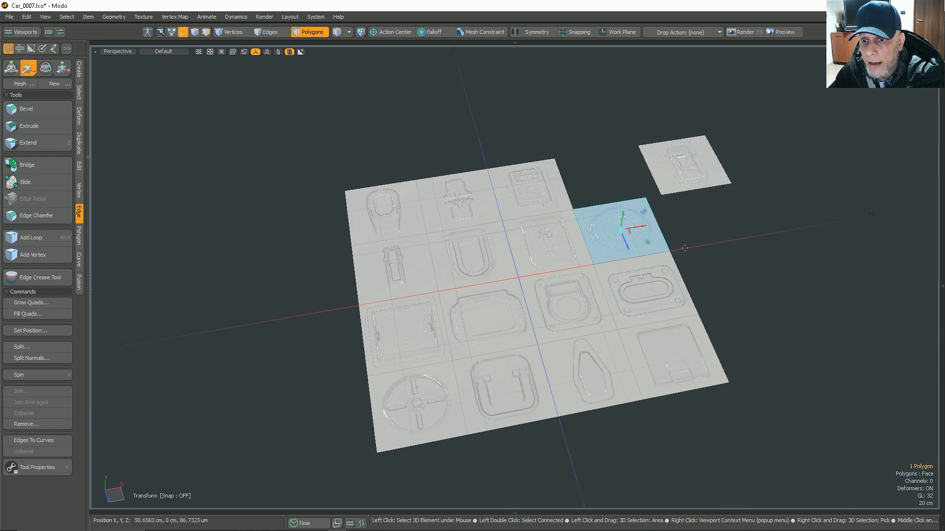
drag(652, 249, 738, 335)
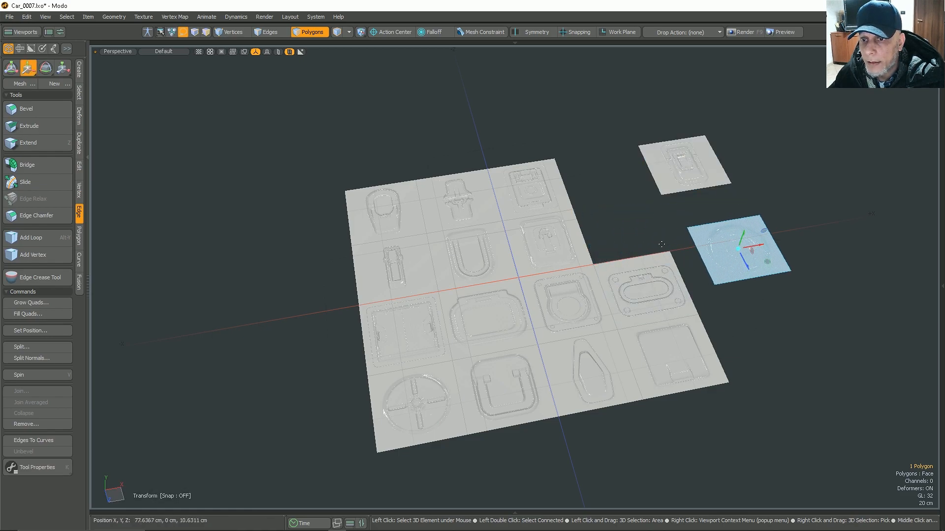
key(ctrl+z)
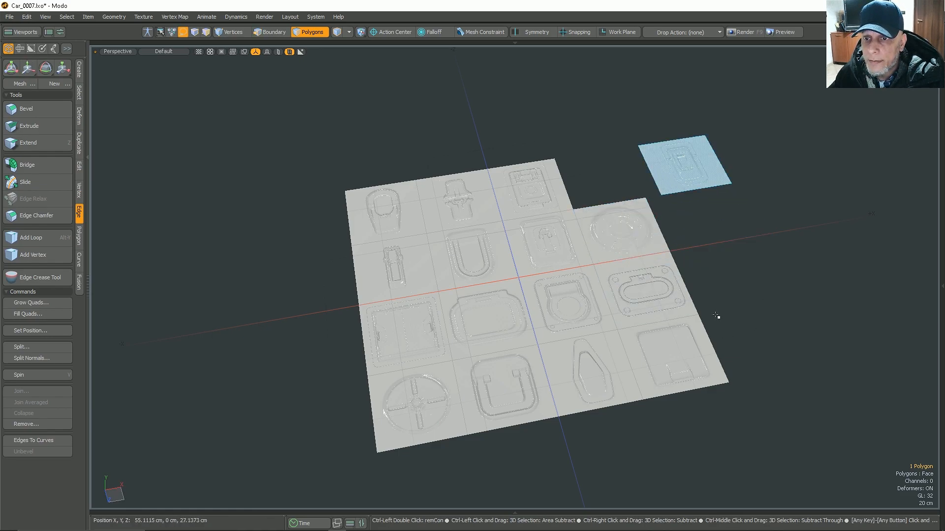
key(ctrl+z)
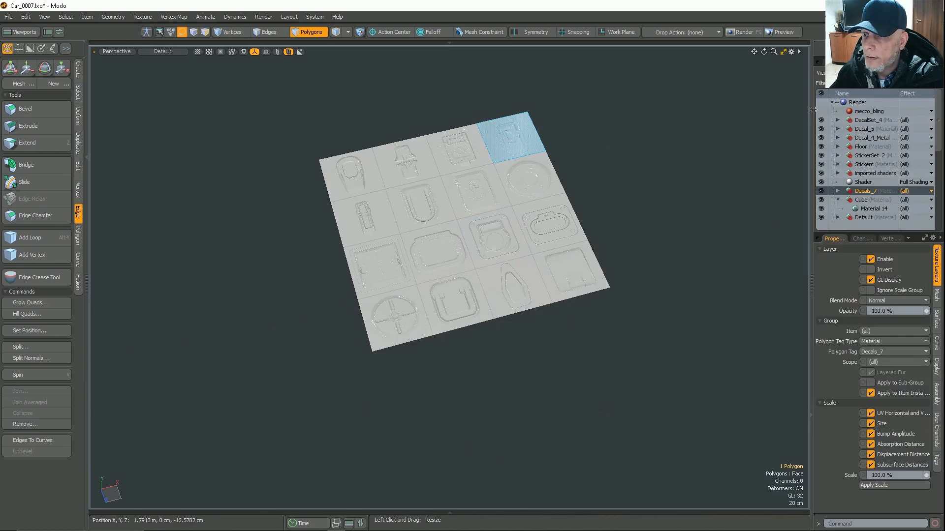
Widen the item list area, show the scene items, and turn on the Cube's visibility alongside Plane 2
drag(812, 117, 660, 119)
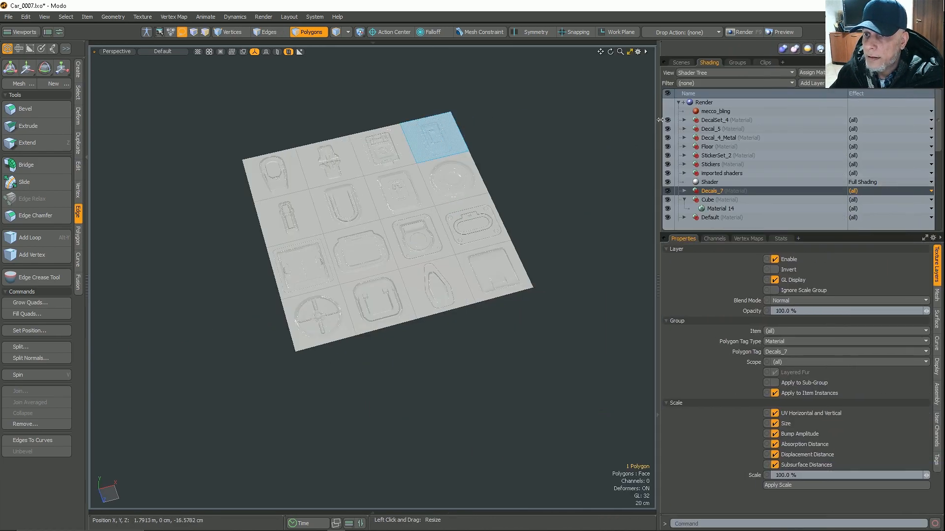
click(680, 62)
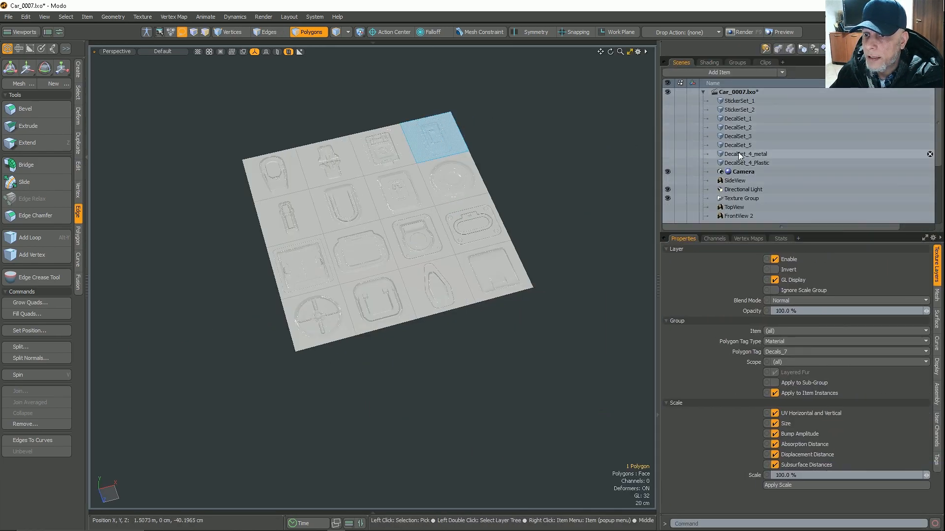
scroll(739, 155, down, 3)
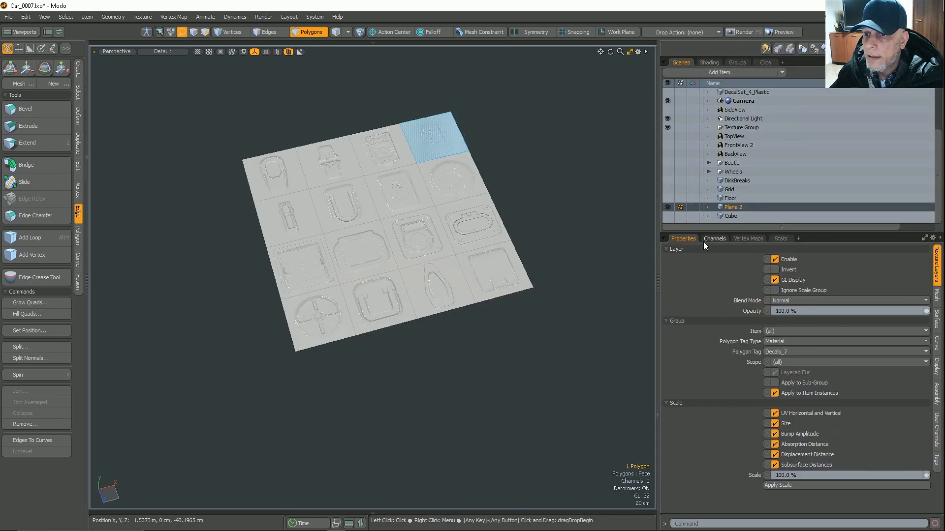
click(667, 217)
alt+drag(433, 289, 367, 190)
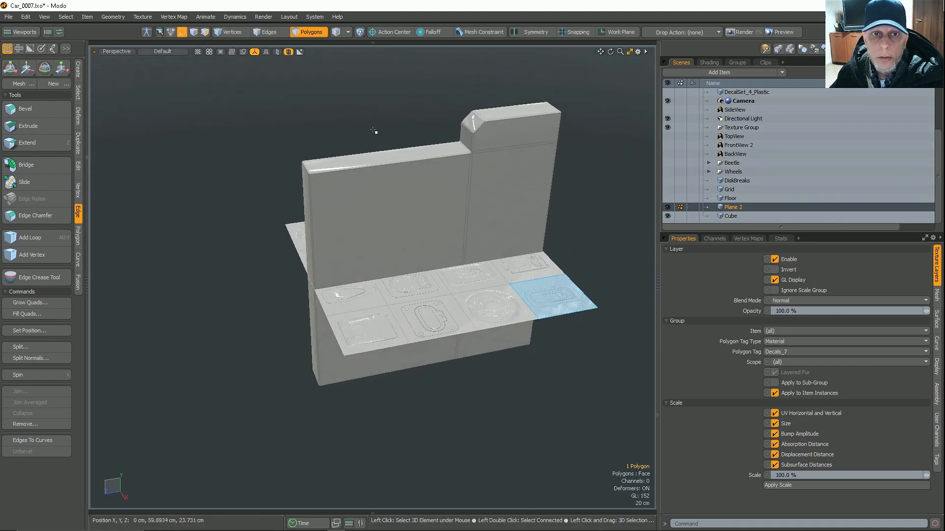
Run the DecalThrower.LXM script from the Scripts folder on the selected circular decal polygon and check its copy on the slab
click(315, 17)
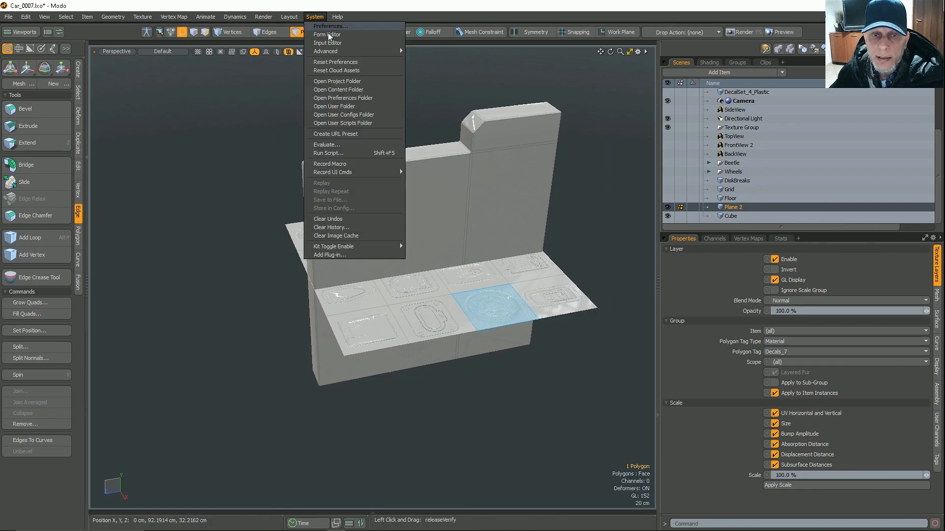
click(339, 152)
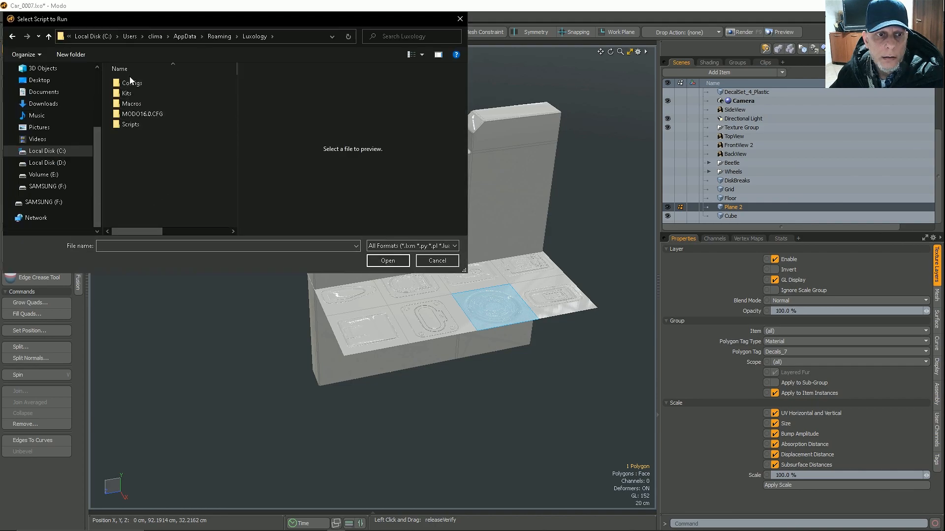
double_click(128, 124)
scroll(166, 114, down, 2)
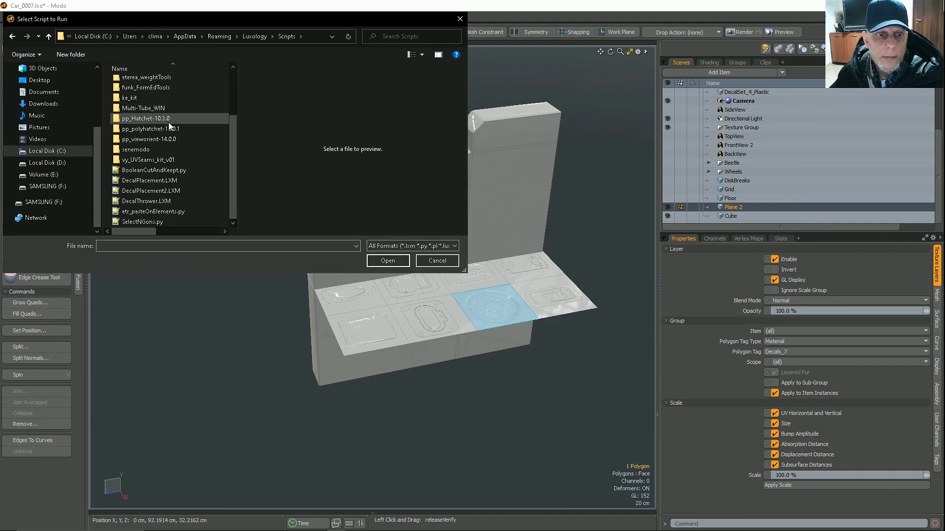
click(142, 202)
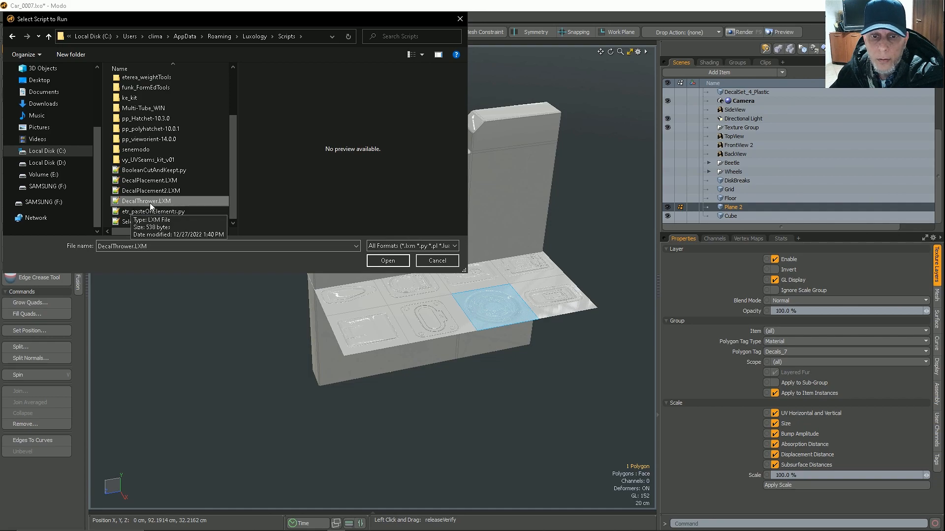
drag(378, 14, 487, 3)
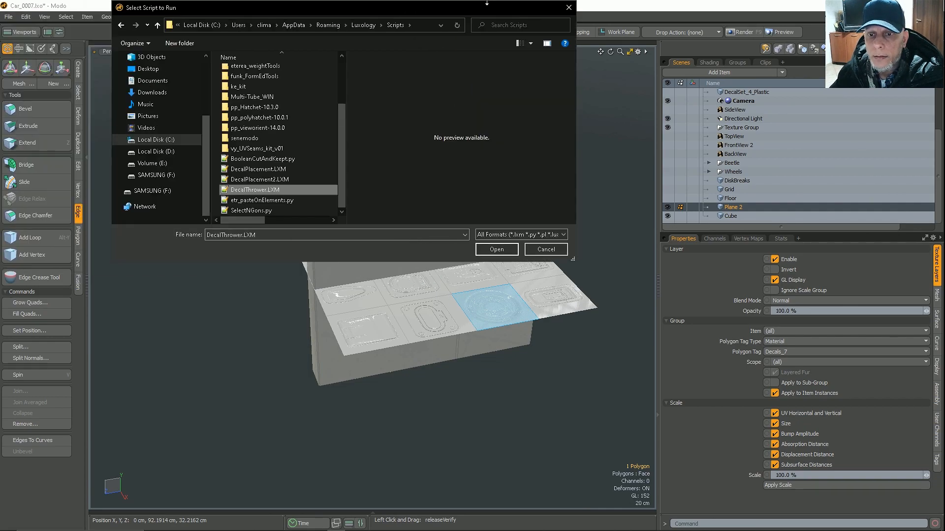
click(484, 250)
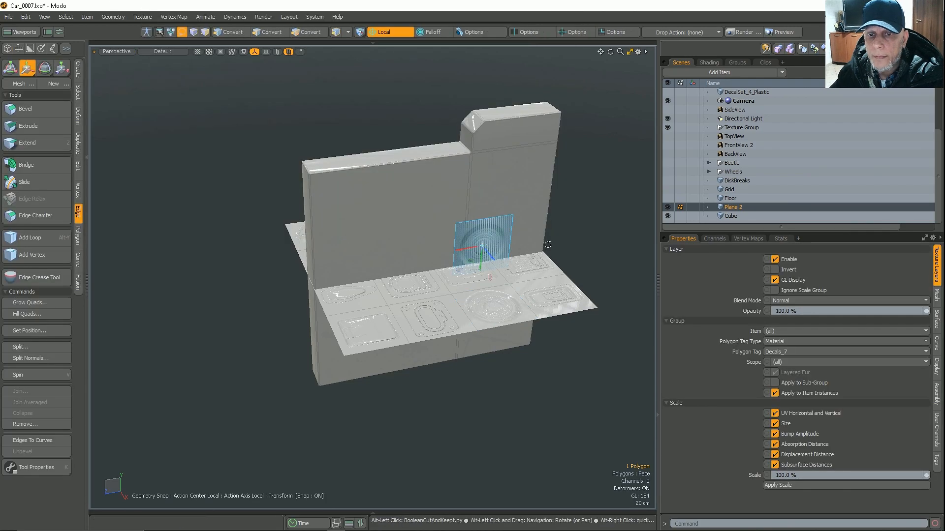
alt+drag(483, 248, 507, 208)
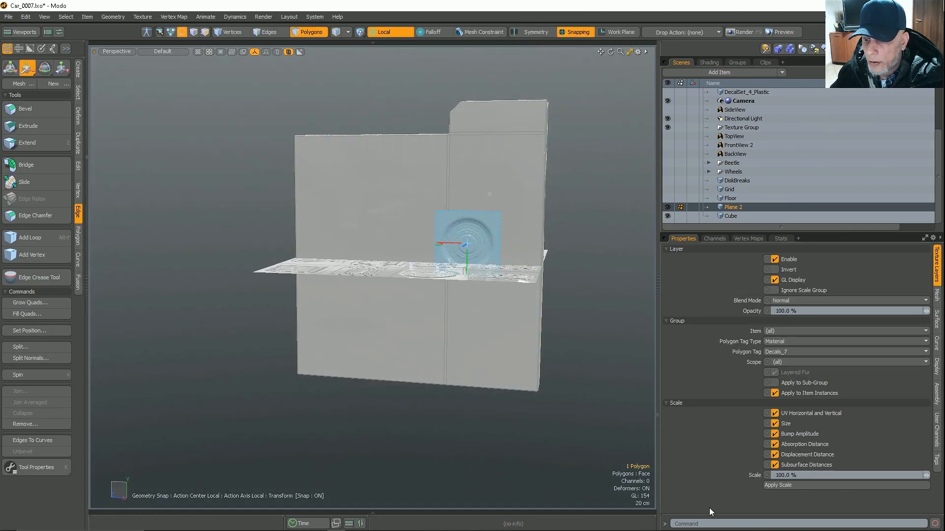
Check the key assignment of the DecalThrower.LXM entry in the undo history without changing it
drag(708, 512, 729, 284)
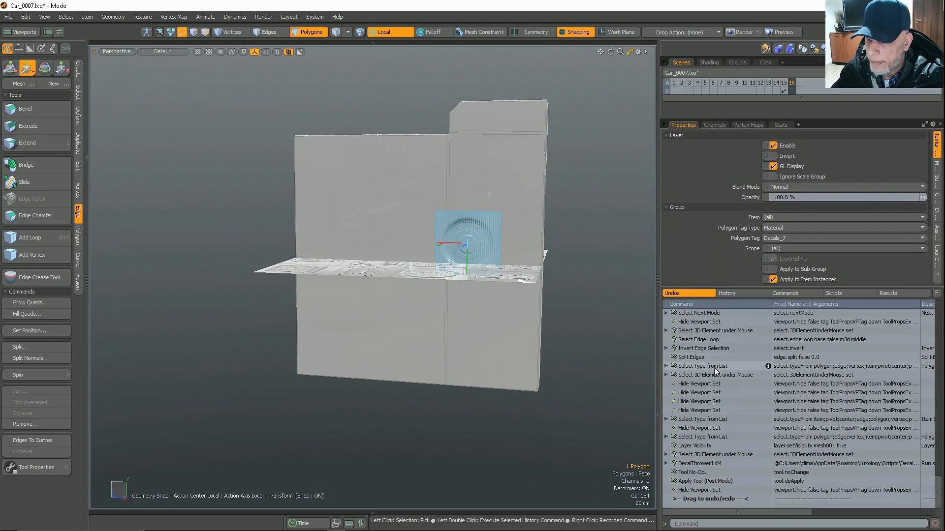
right_click(701, 462)
click(702, 501)
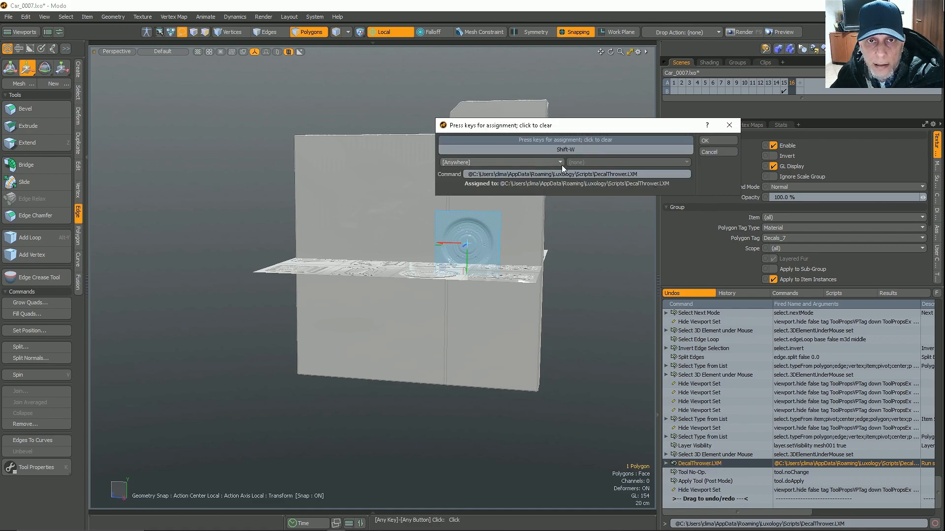
click(714, 151)
Undo the DecalThrower placement of the circular decal on the slab
alt+drag(603, 173, 794, 219)
alt+drag(536, 214, 537, 243)
scroll(538, 243, up, 3)
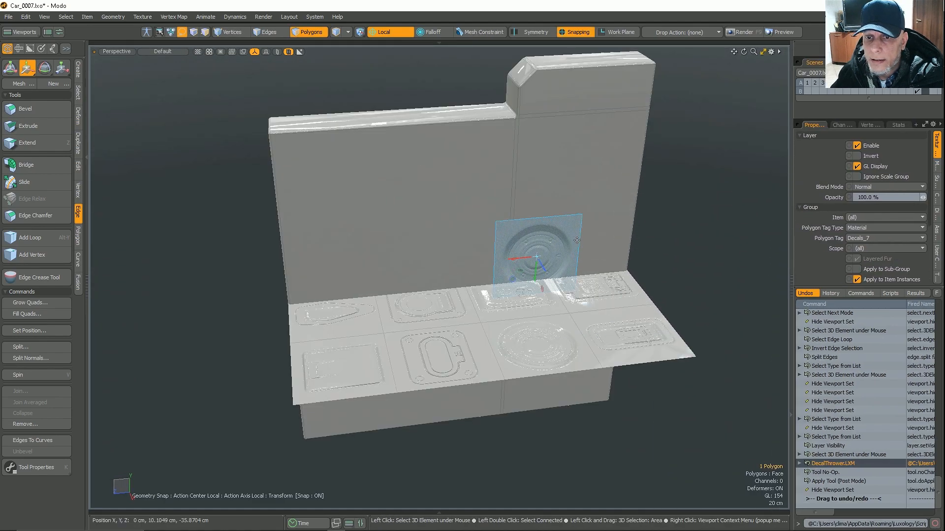
key(ctrl+z)
key(ctrl+z)
scroll(452, 280, down, 4)
Select all 16 decal polygons of Plane 2 and throw a copy of them onto the slab's front face with DecalThrower
key(5)
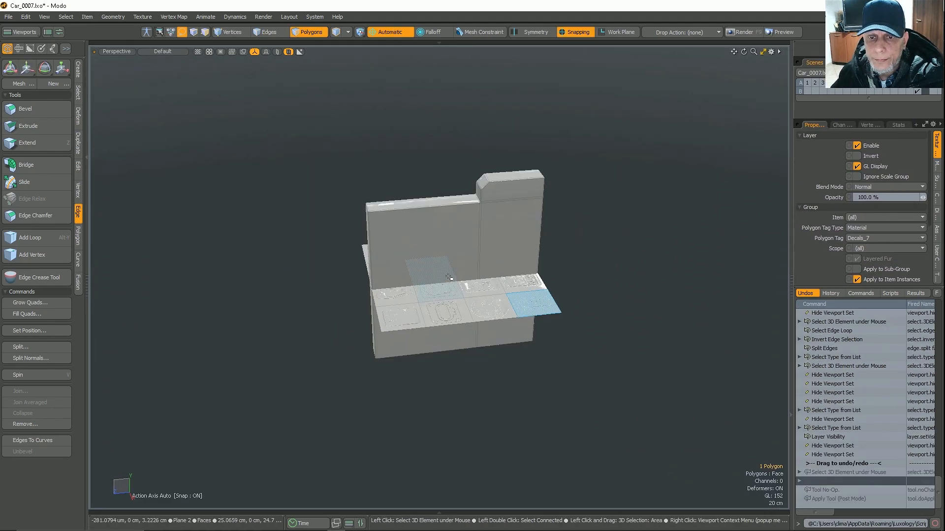
alt+drag(453, 294, 456, 289)
scroll(457, 289, up, 3)
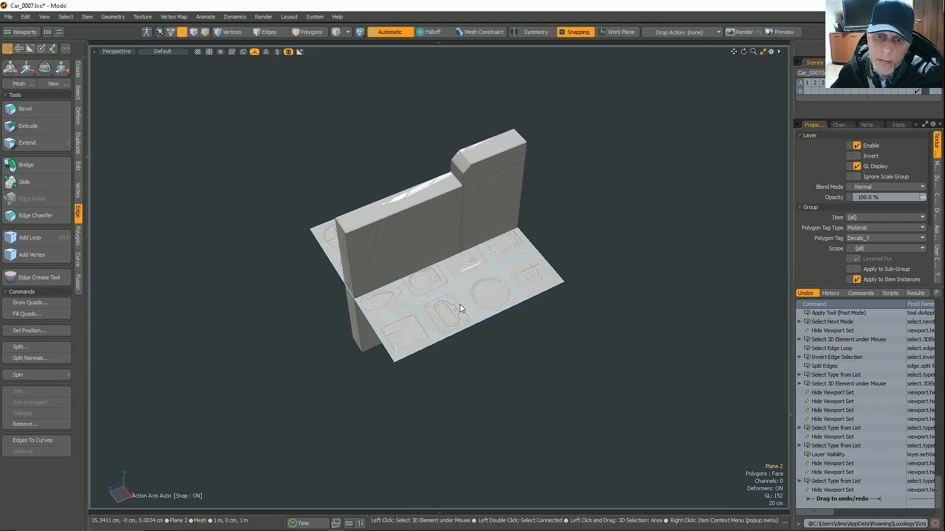
key(3)
drag(237, 160, 675, 442)
alt+drag(566, 344, 530, 272)
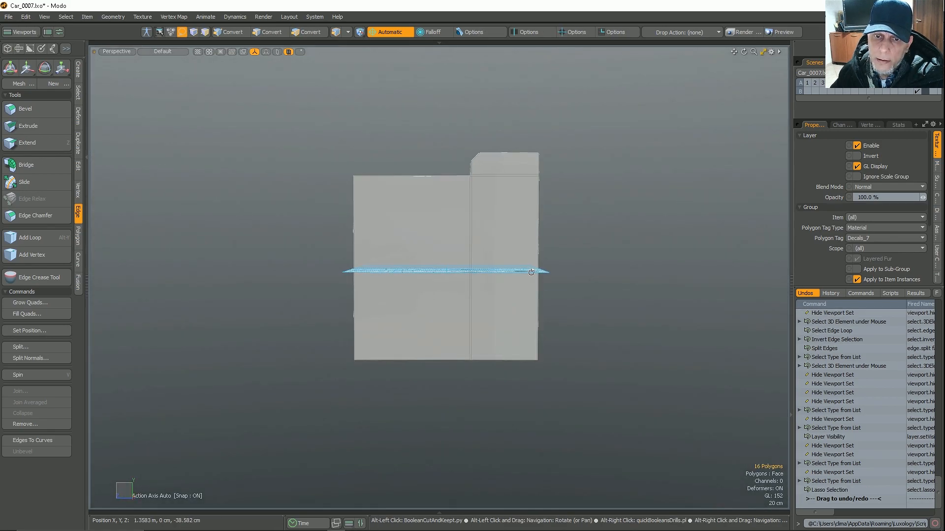
scroll(453, 269, up, 3)
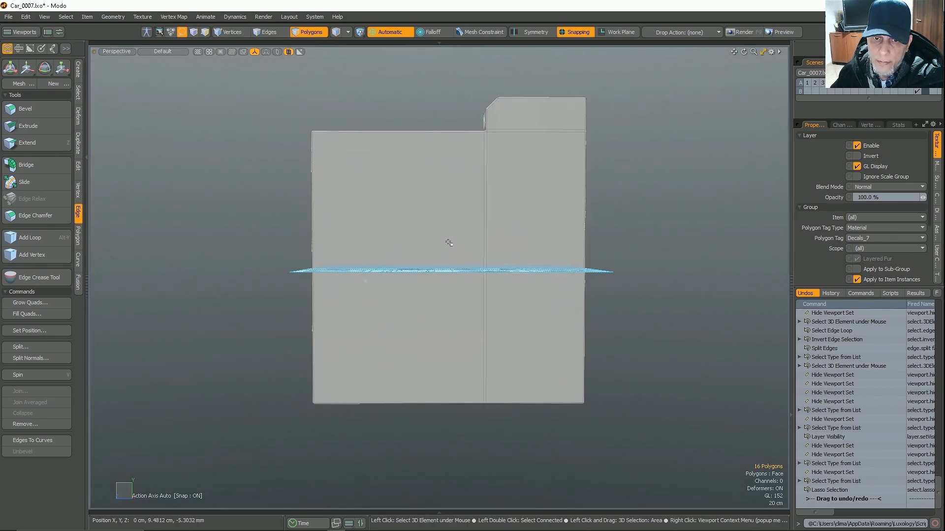
key(shift)
key(shift+d)
key(space)
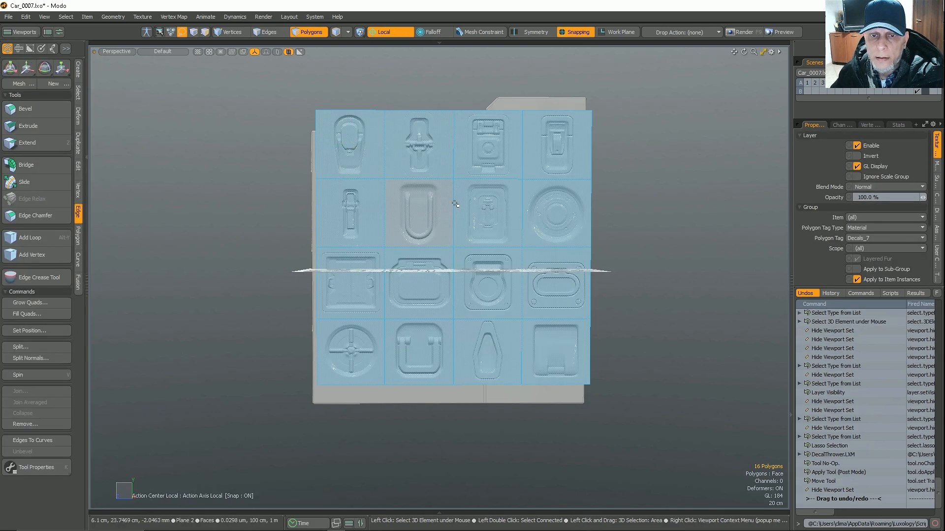
Turn off the local action center, then move and scale the copied decal grid to fit the slab's front face
key(alt+a)
key(w)
drag(432, 227, 475, 267)
key(r)
key(w)
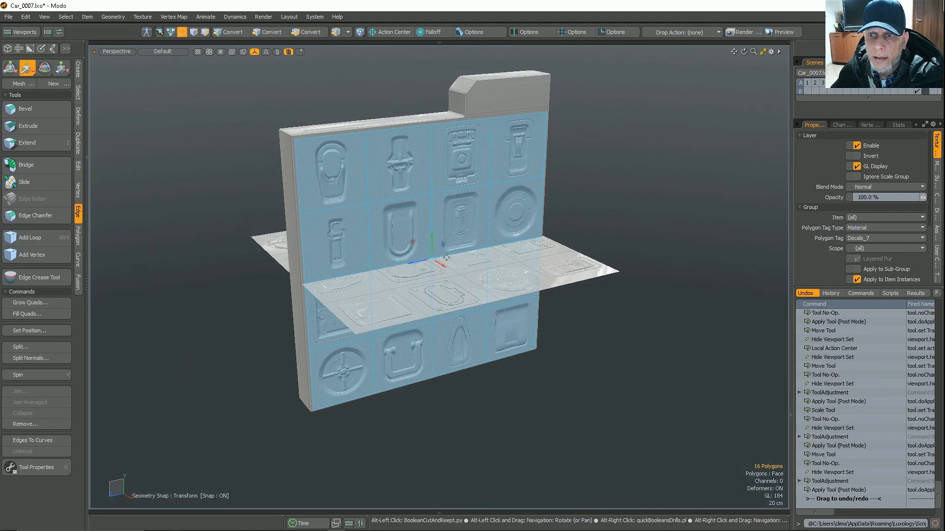
Show the full item list, unmerge Plane 2 into separate meshes, and hide Plane 2
click(791, 173)
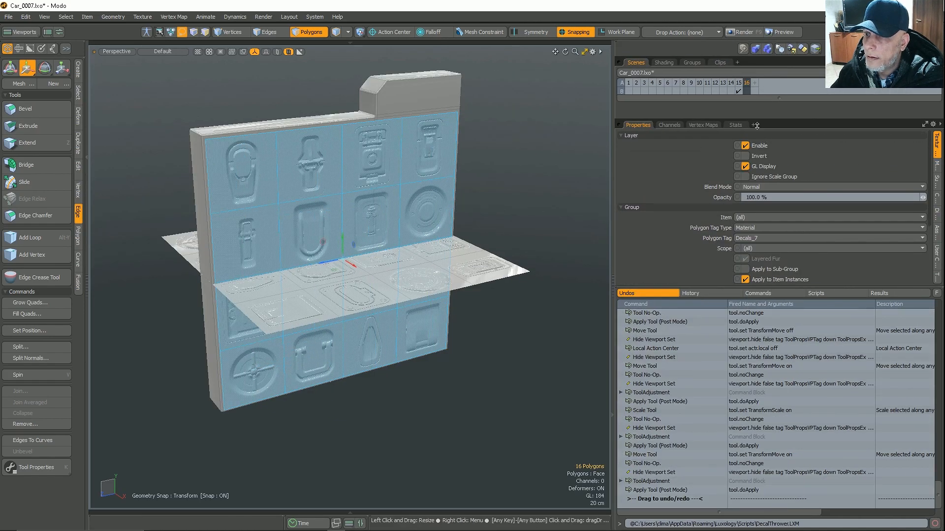
click(687, 287)
drag(755, 232, 758, 356)
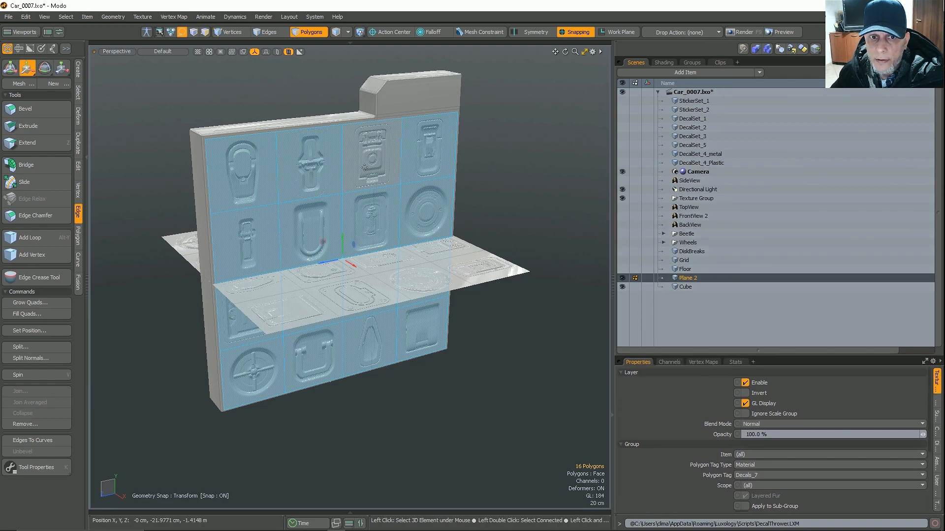
right_click(690, 281)
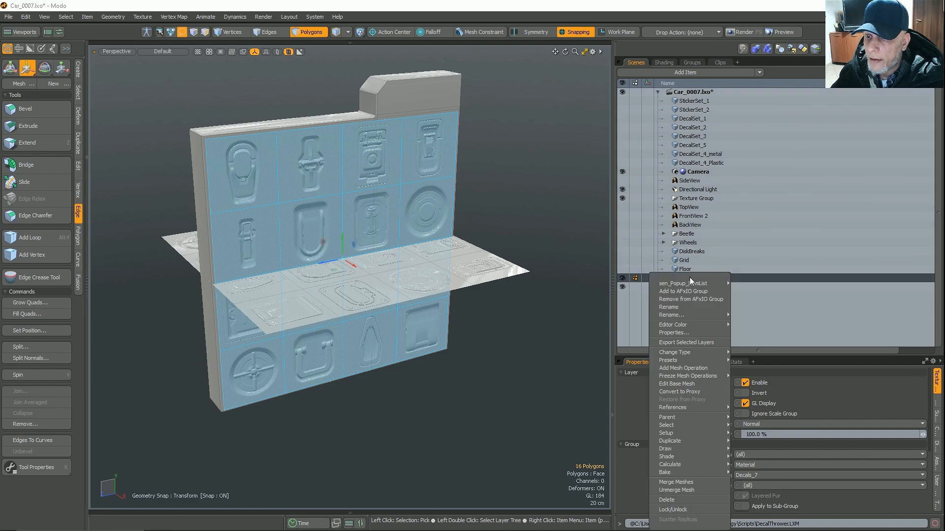
click(677, 490)
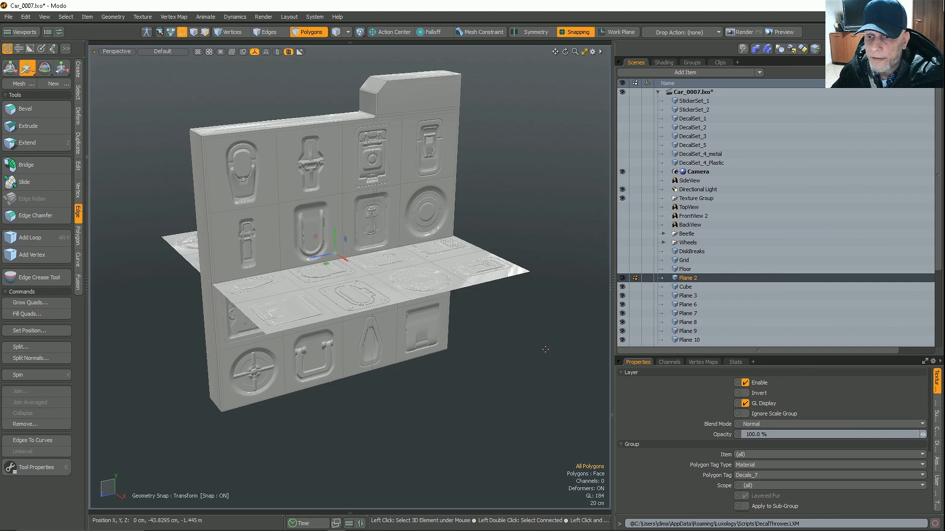
mouse_move(477, 276)
alt+mouse_down()
mouse_move(492, 329)
mouse_move(472, 261)
alt+mouse_up()
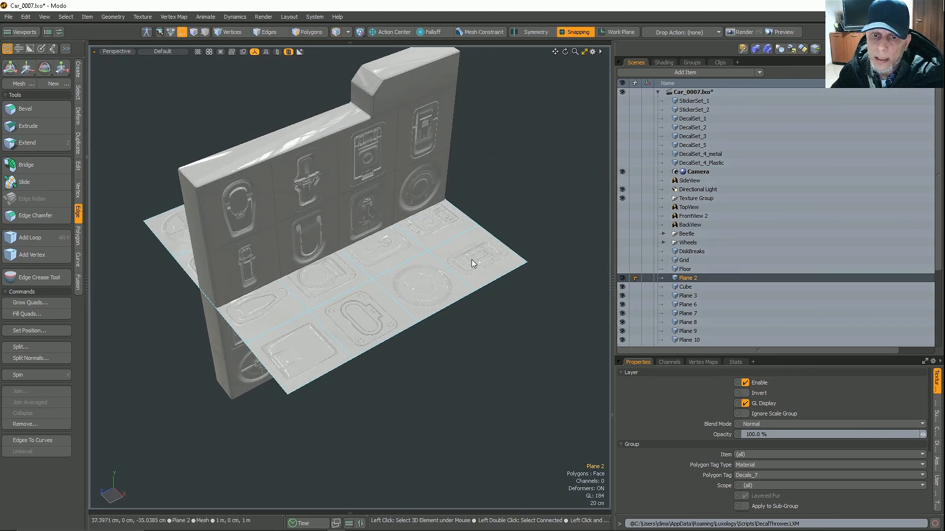
click(622, 279)
Select the Cube and all separated decal planes and merge them into the Cube mesh with Transform Compensation
mouse_move(487, 275)
alt+mouse_down()
mouse_move(498, 285)
mouse_move(505, 271)
alt+mouse_up()
click(343, 242)
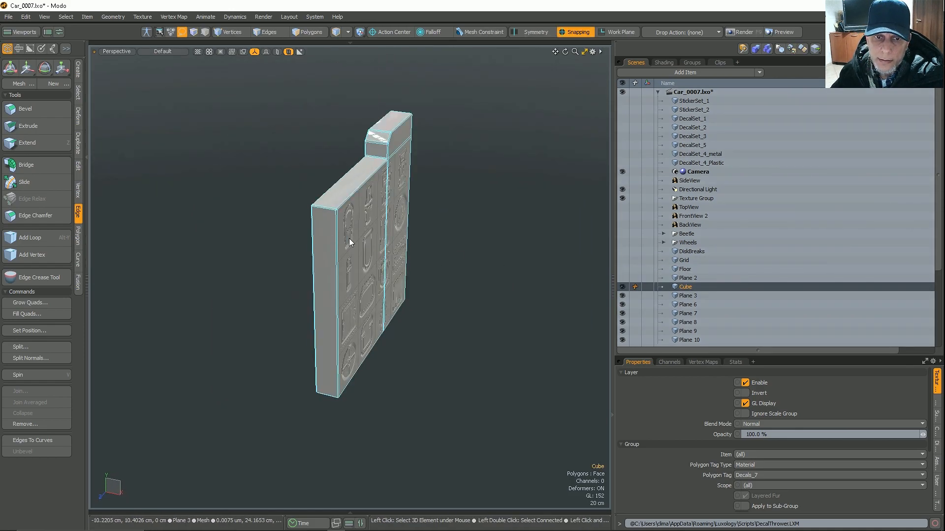
drag(196, 79, 559, 450)
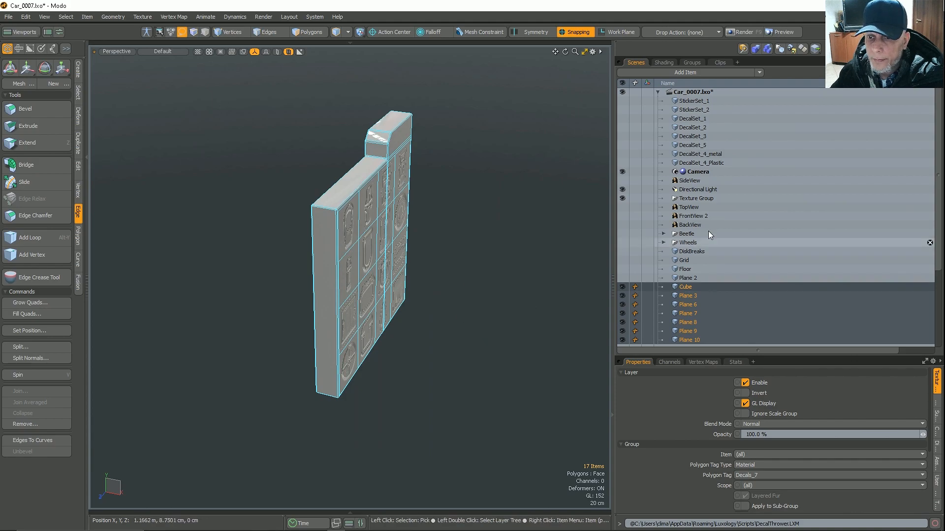
scroll(719, 228, down, 5)
right_click(689, 199)
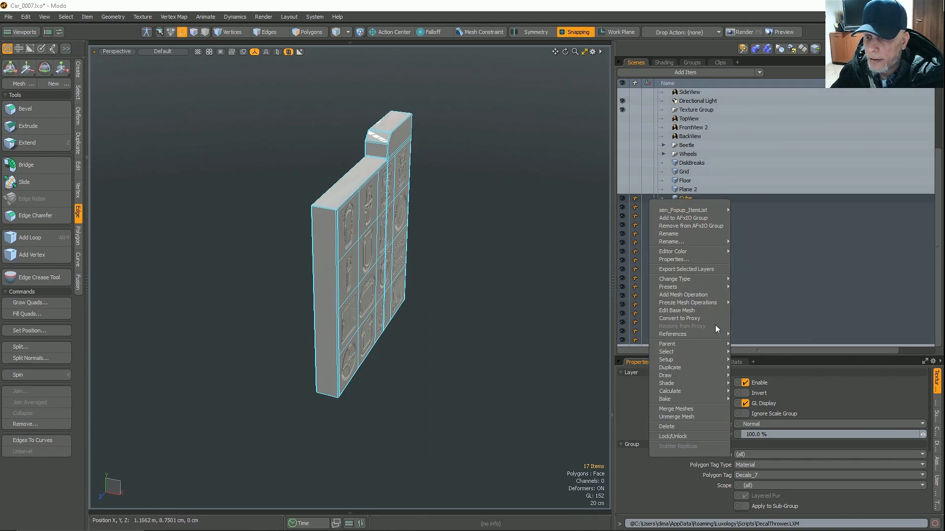
click(678, 408)
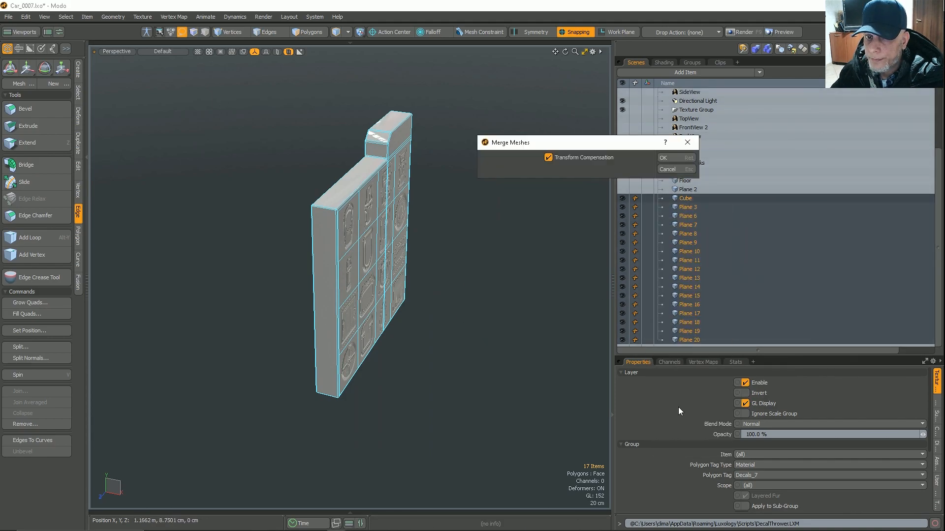
click(678, 159)
alt+drag(546, 294, 424, 269)
scroll(471, 158, up, 3)
alt+drag(460, 227, 429, 209)
alt+scroll(512, 169, up, 3)
key(3)
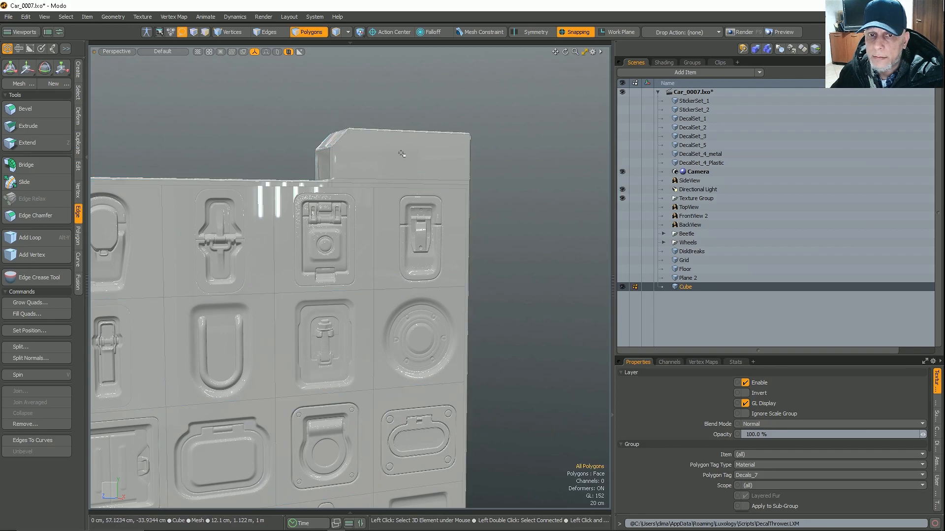
Turn on the visibility of StickerSet_1 and select its TR-SYSTEMS sticker polygon
click(622, 100)
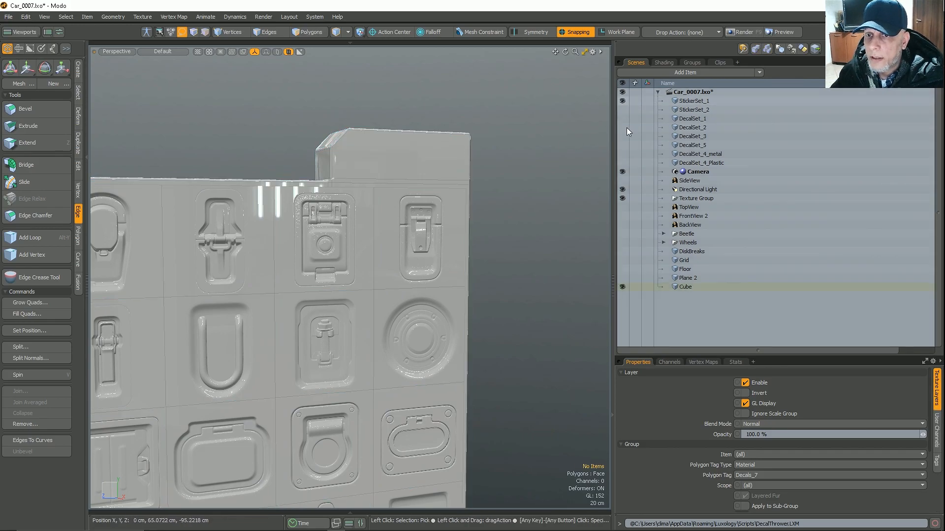
scroll(356, 194, down, 5)
alt+drag(356, 193, 479, 331)
scroll(422, 288, up, 5)
click(340, 187)
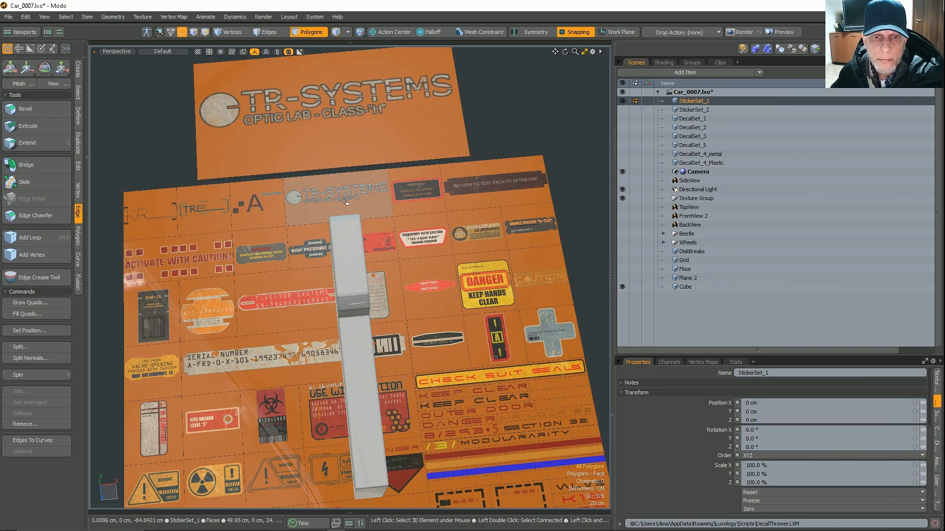
alt+drag(473, 300, 386, 248)
scroll(388, 210, down, 4)
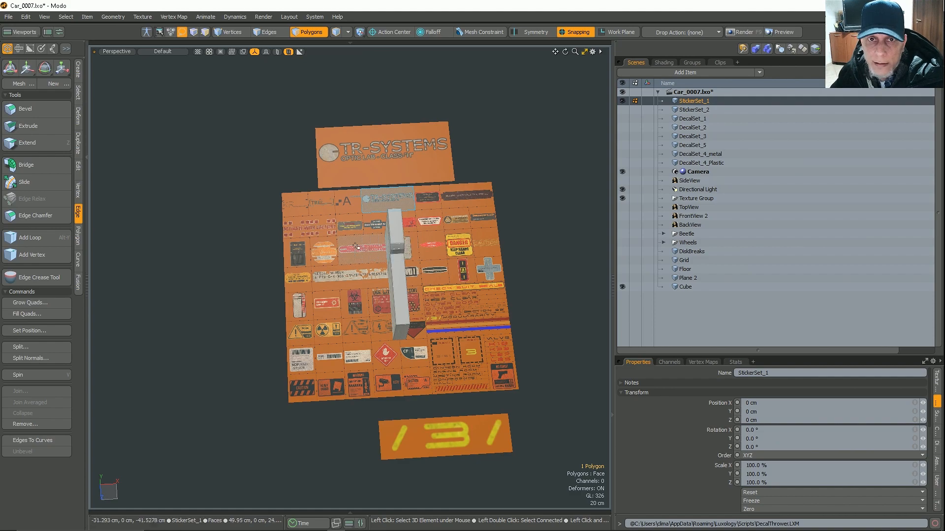
Examine the StickerSet_1_A stencil and StickerSet_1_C diffuse color images of the Stickers material
click(662, 63)
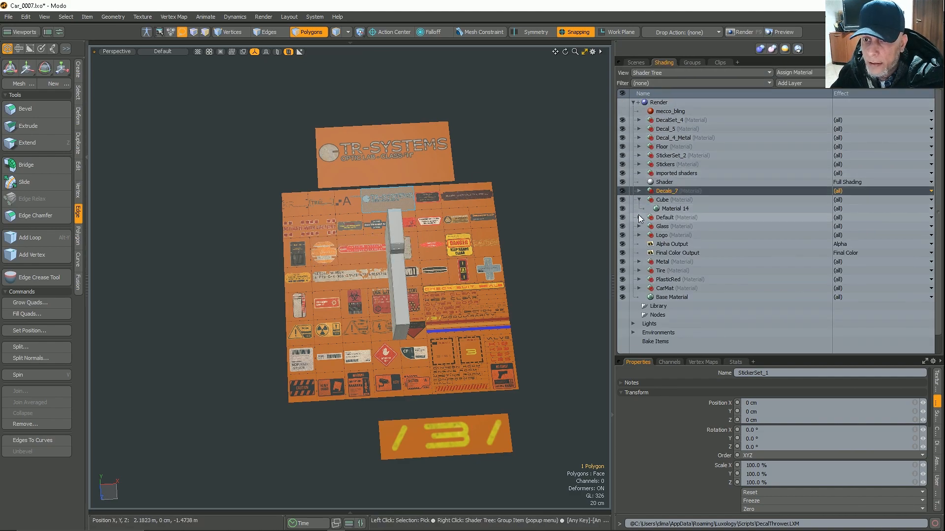
click(636, 164)
click(637, 164)
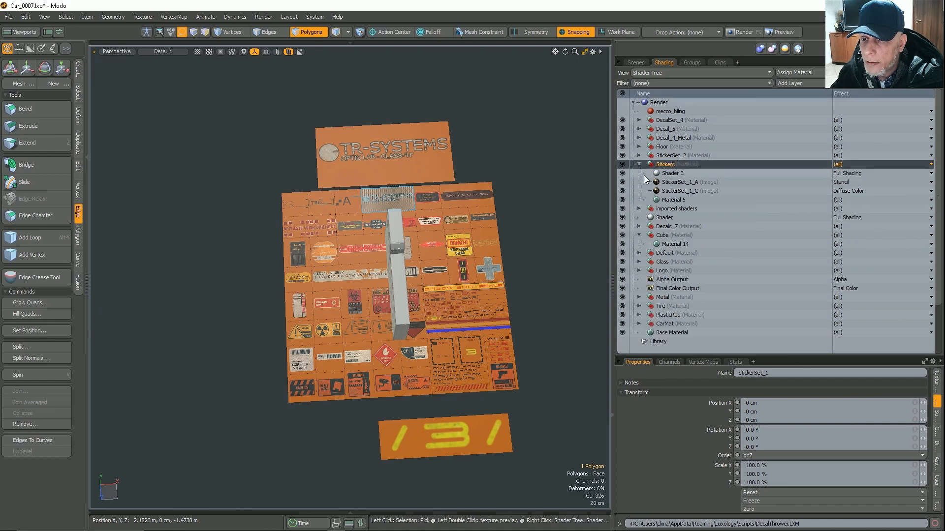
double_click(673, 182)
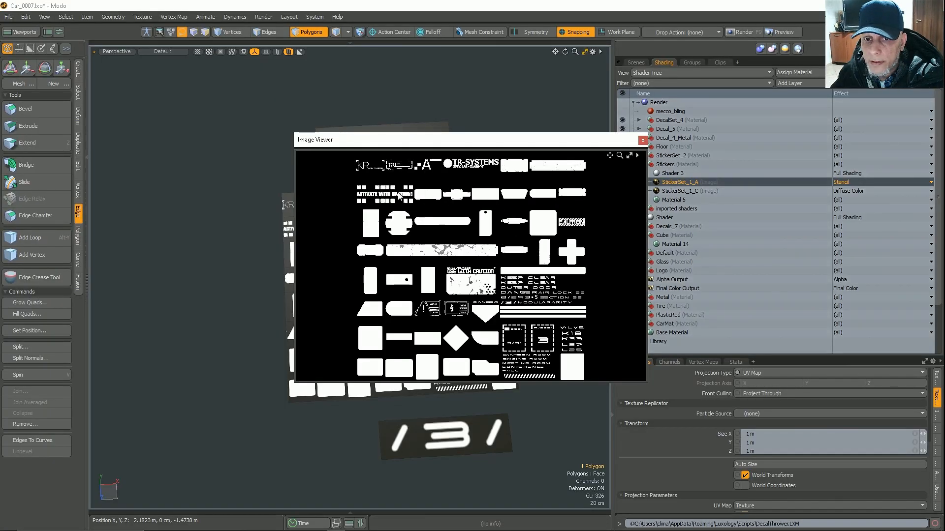
click(670, 192)
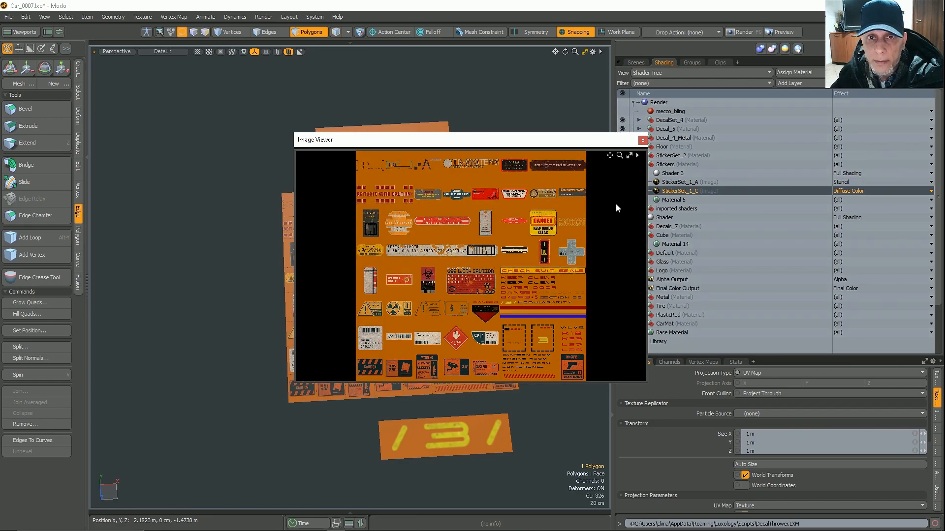
click(642, 141)
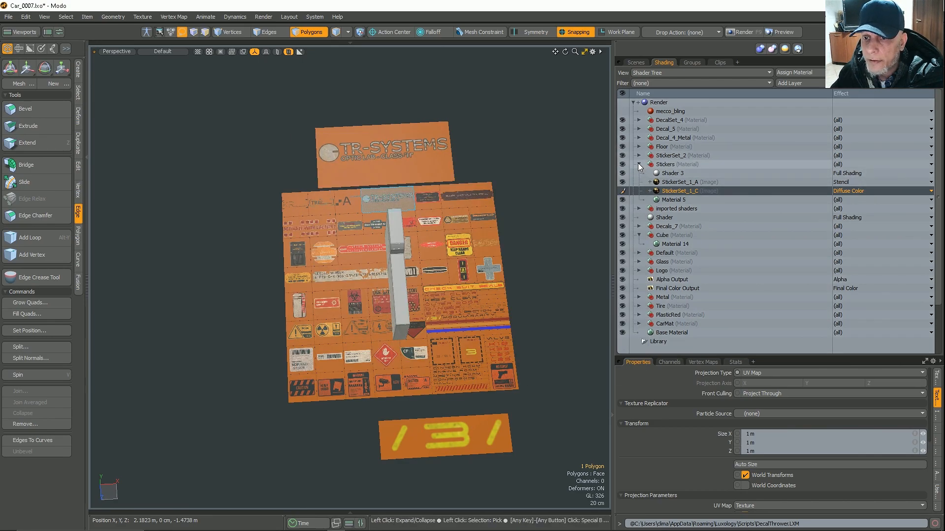
click(638, 165)
click(636, 62)
Throw a copy of the TR-SYSTEMS sticker onto the slab's raised section, fit its size and position, and turn snapping off
drag(613, 126, 725, 126)
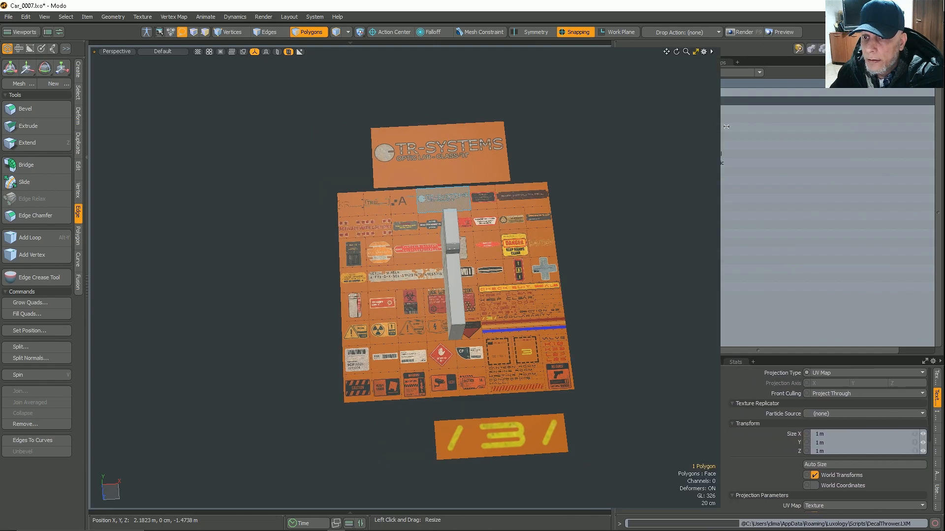
alt+drag(494, 222, 414, 161)
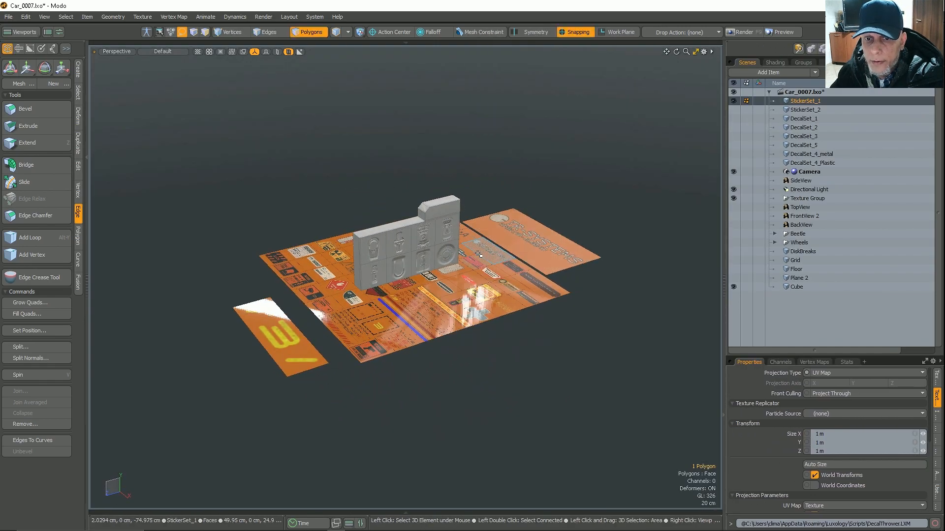
scroll(471, 258, up, 6)
alt+drag(467, 257, 370, 164)
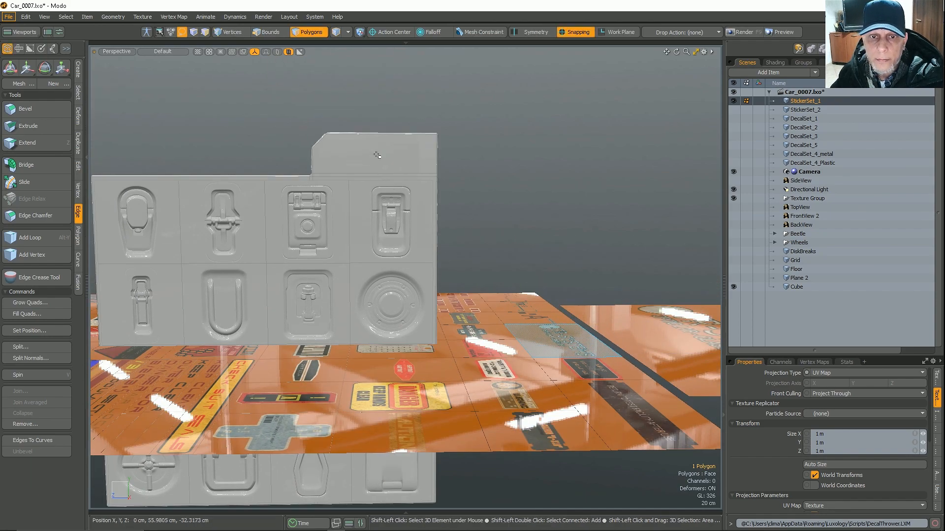
drag(393, 131, 377, 170)
key(r)
key(w)
key(x)
scroll(391, 168, up, 3)
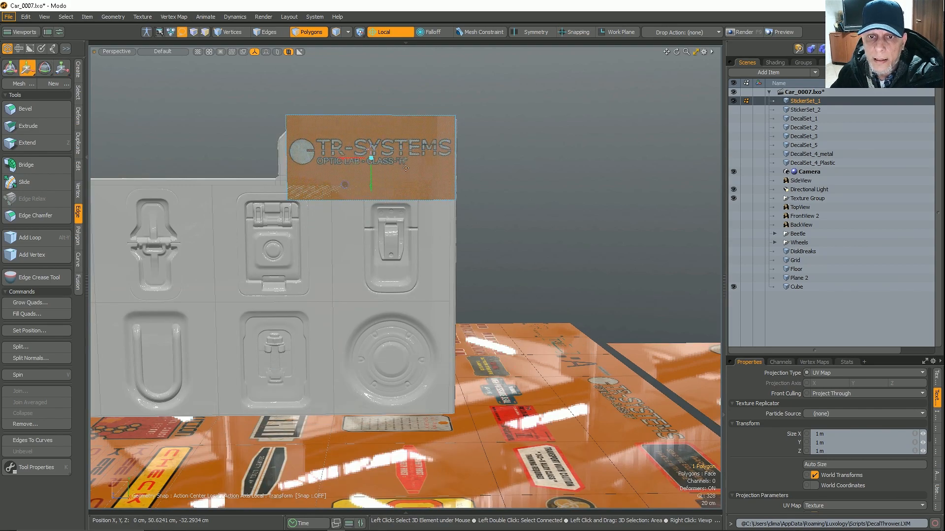
Add two horizontal edge loops across the placed TR-SYSTEMS sticker at about 37% and 63%, below and above the lettering
key(2)
key(alt)
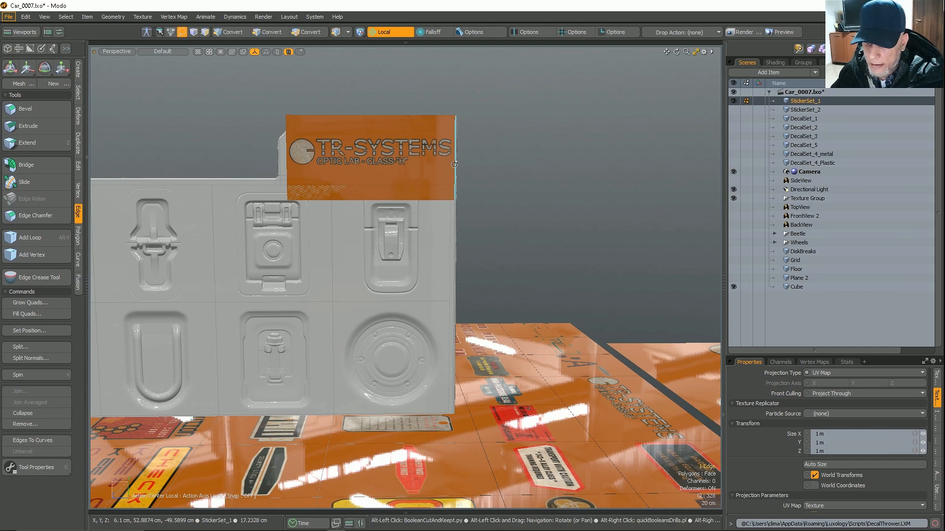
key(alt+y)
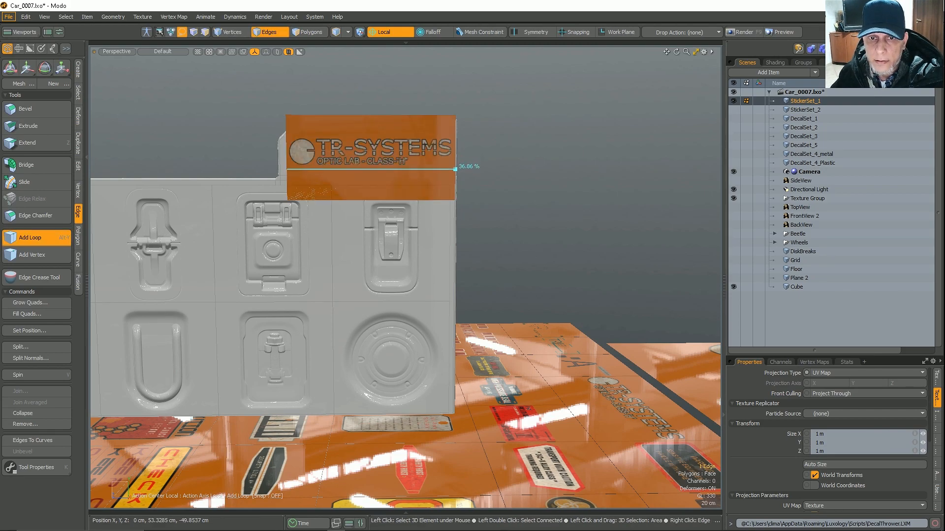
shift+drag(455, 131, 455, 135)
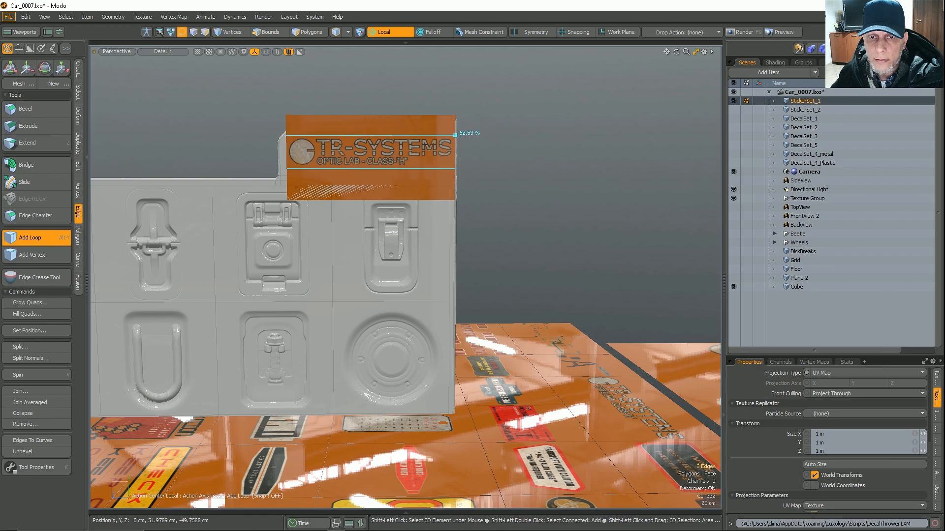
Delete the blank strips above and below the TR-SYSTEMS lettering and shift the remaining sticker polygon slightly up on the raised section
key(3)
click(410, 126)
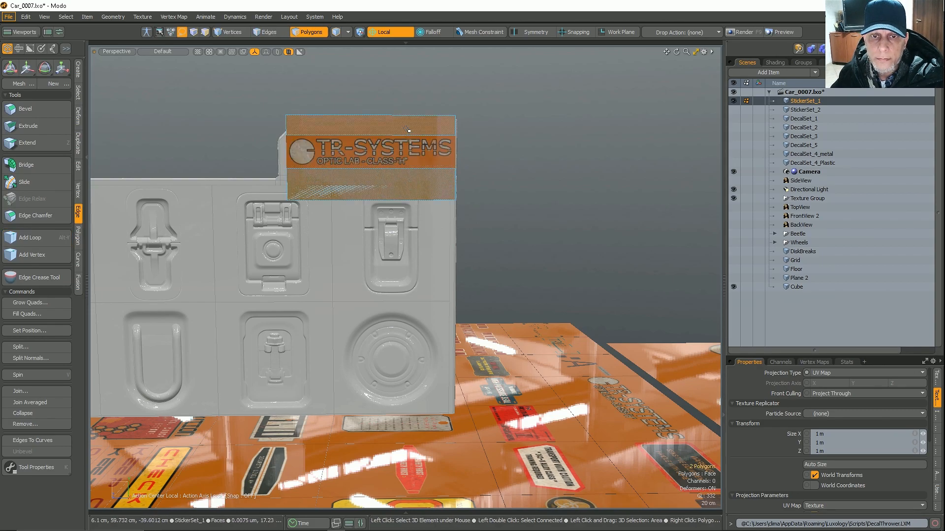
alt+drag(436, 170, 358, 175)
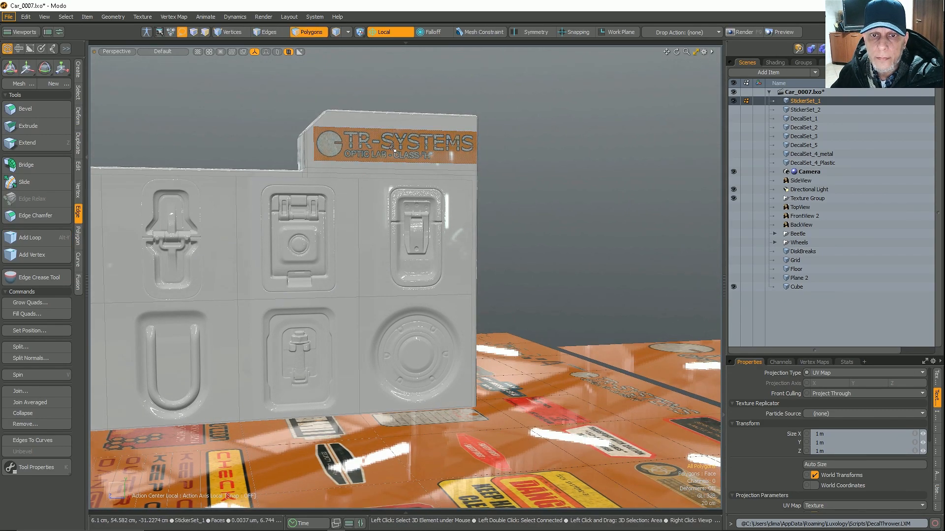
key(w)
key(space)
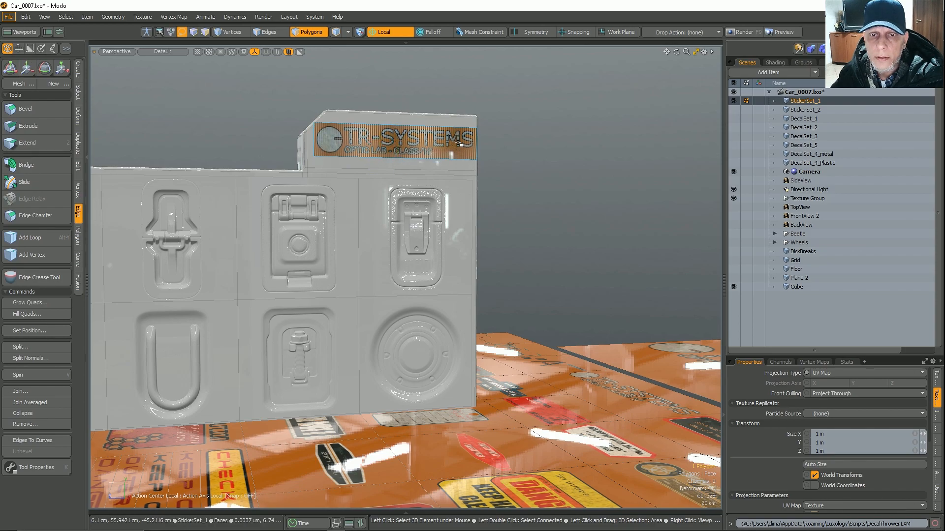
Separate the trimmed TR-SYSTEMS sticker polygon into its own mesh item and hide StickerSet_1
scroll(458, 140, down, 6)
alt+drag(458, 140, 581, 218)
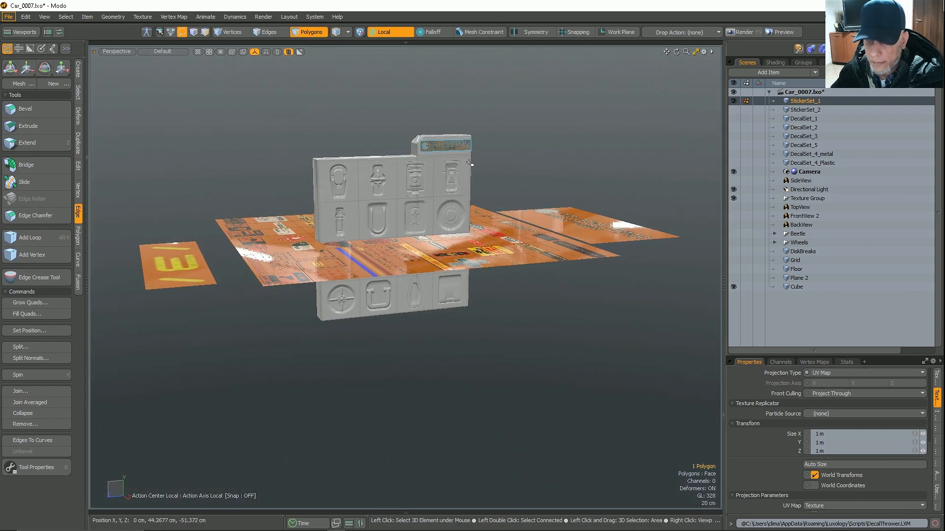
key(ctrl+shift+d)
scroll(453, 150, up, 3)
key(5)
scroll(477, 175, down, 3)
alt+drag(476, 175, 529, 217)
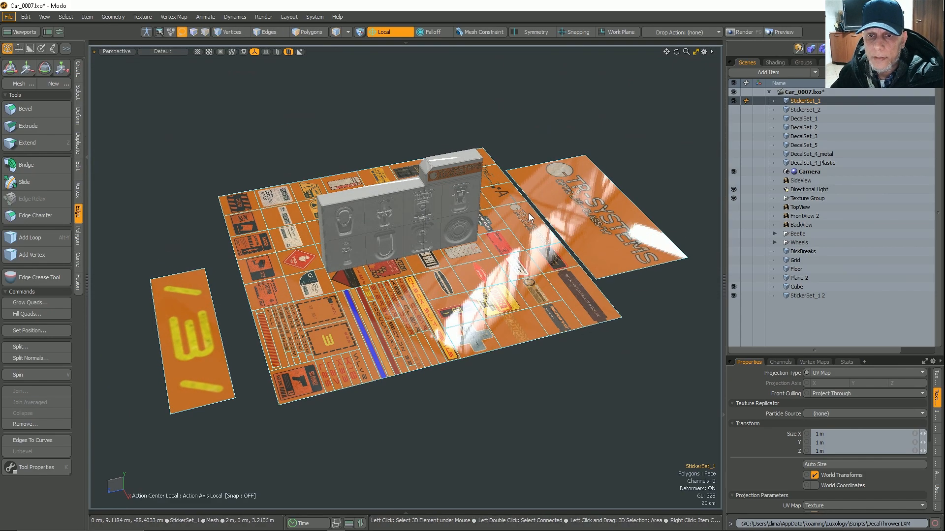
click(733, 100)
Merge the Cube slab and the separated StickerSet_1 2 sticker into one mesh
click(364, 220)
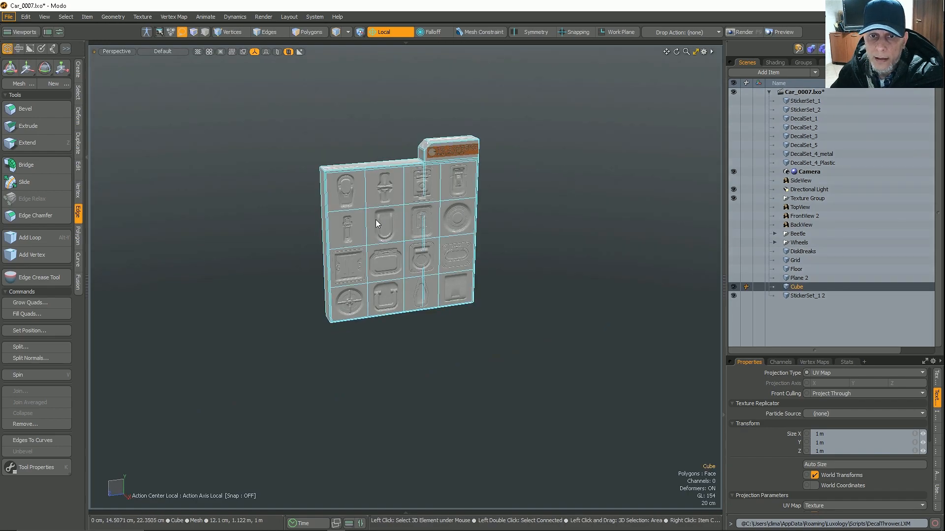
shift+click(459, 150)
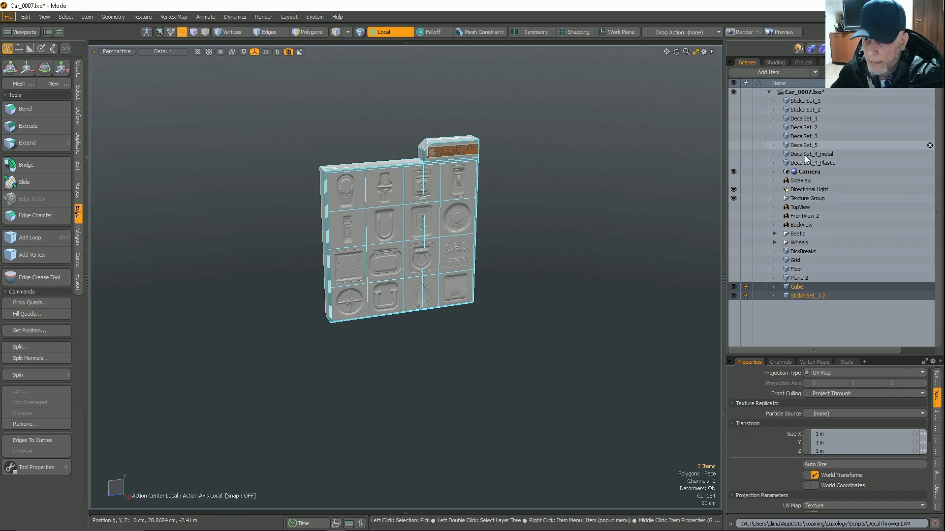
right_click(796, 287)
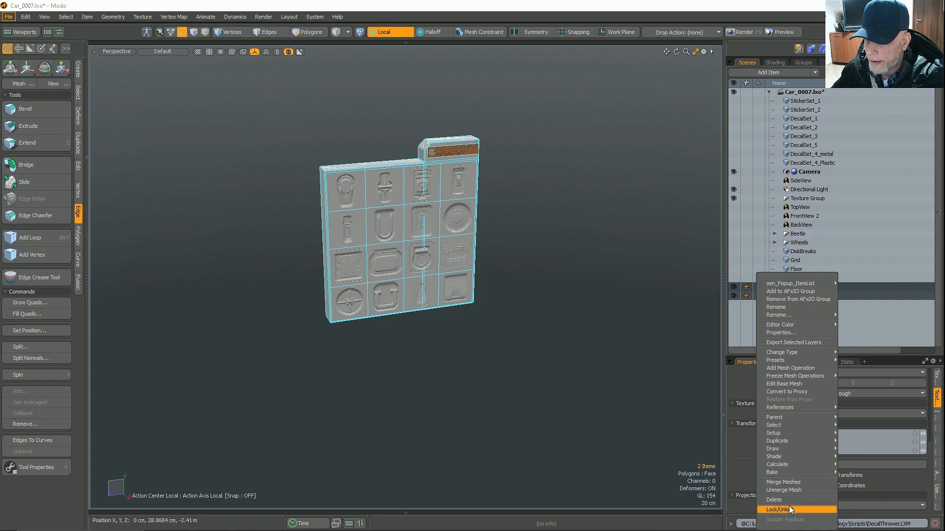
click(784, 482)
click(674, 156)
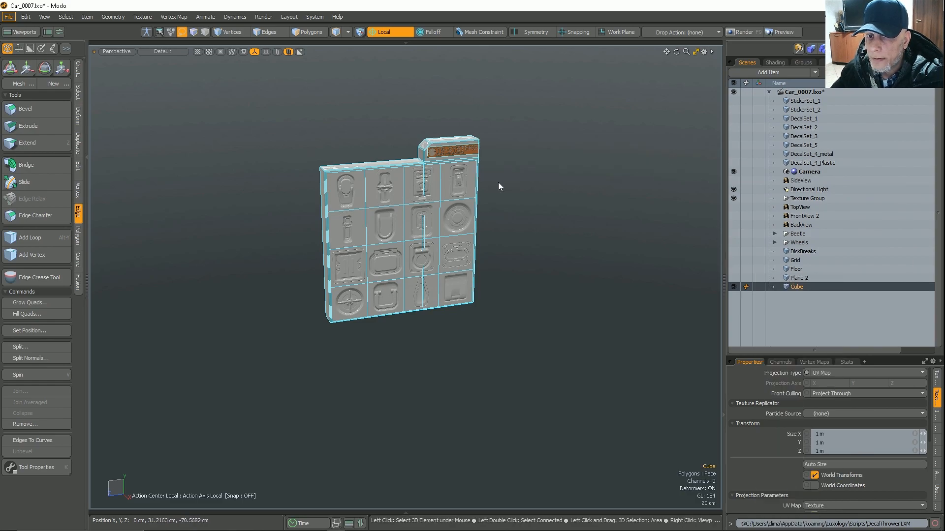
Collapse the modeling tools and the item list and properties area to enlarge the viewport around the merged slab
alt+drag(513, 183, 485, 165)
drag(723, 185, 725, 185)
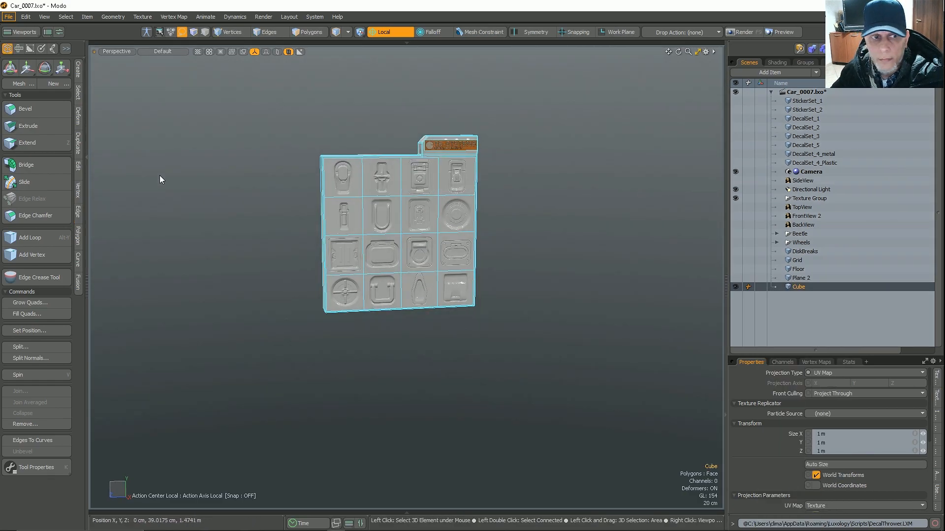
click(86, 191)
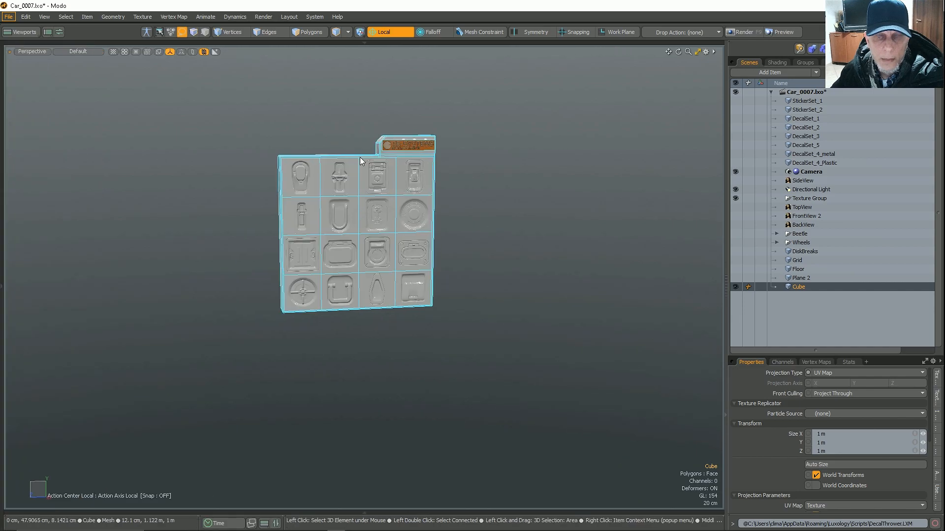
click(728, 184)
scroll(501, 178, up, 5)
alt+drag(501, 178, 463, 218)
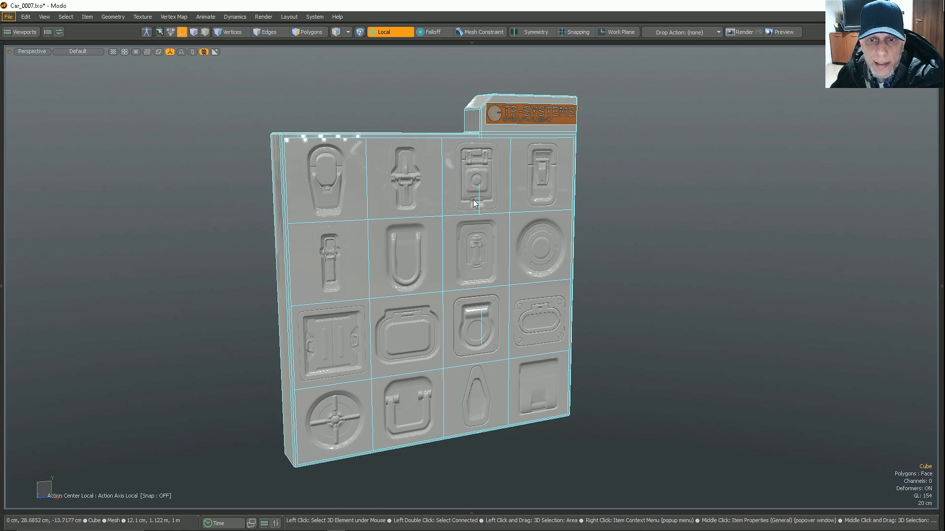
scroll(470, 197, down, 3)
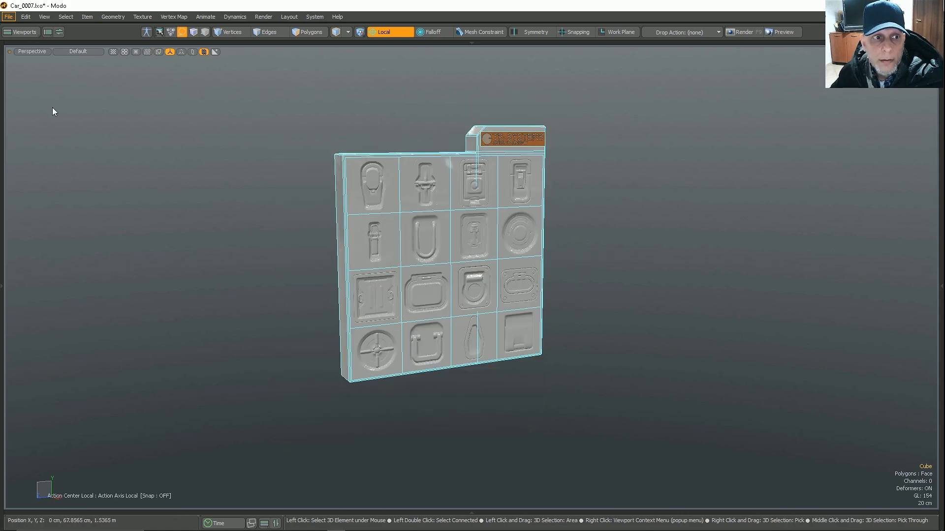
Bring back the tools area, switch it to the game export tools, and examine the Unreal Static FBX preset
click(2, 131)
click(66, 48)
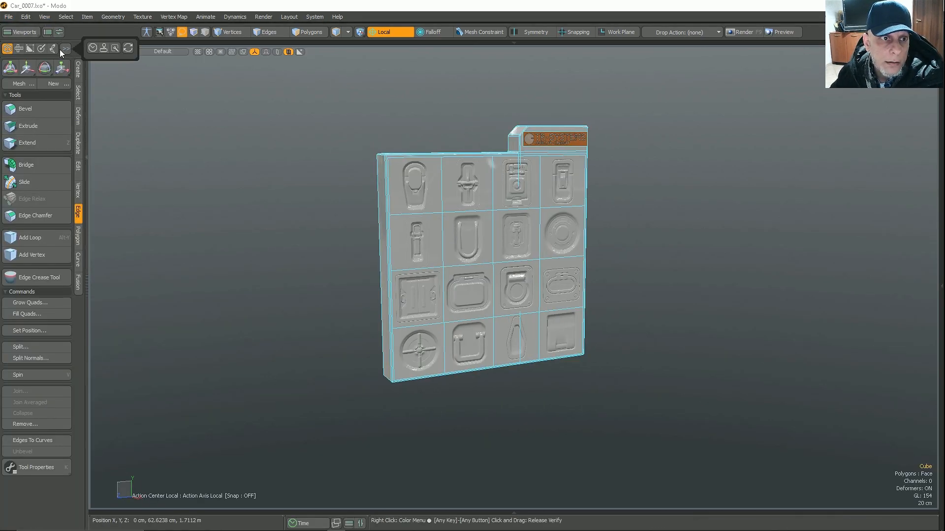
click(105, 48)
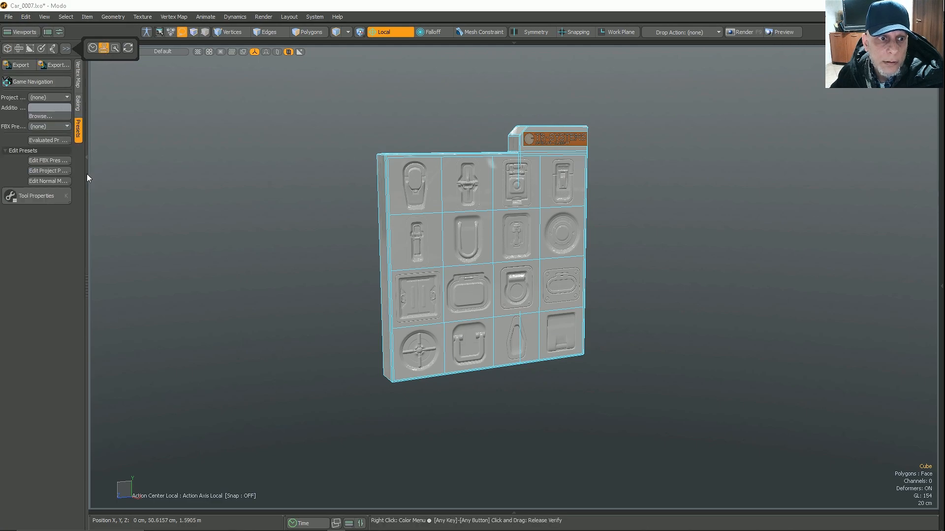
click(46, 161)
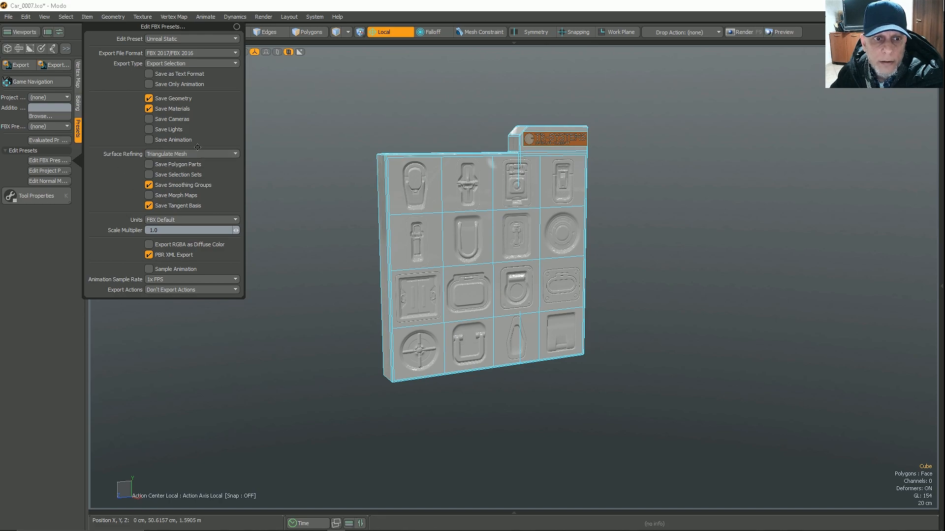
click(57, 225)
Export the merged slab to the Desktop as an FBX file named DecalSet
click(57, 65)
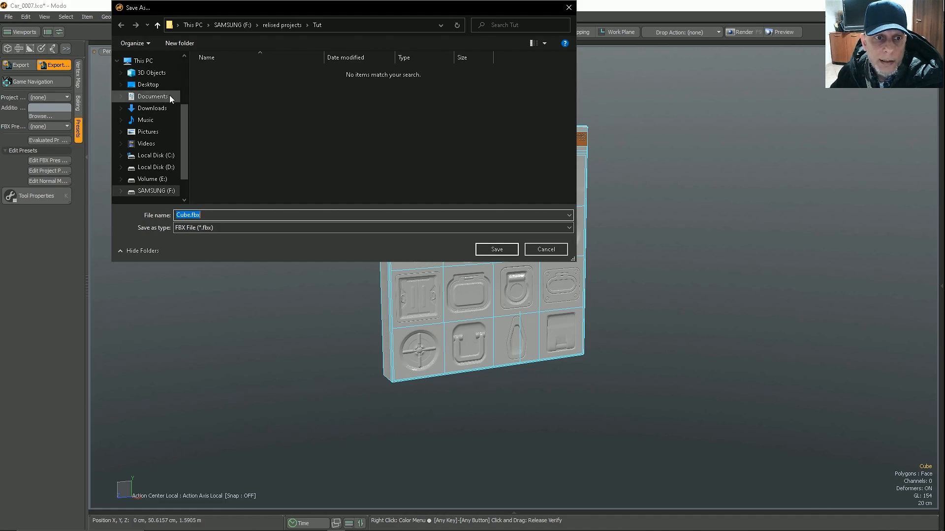
click(148, 84)
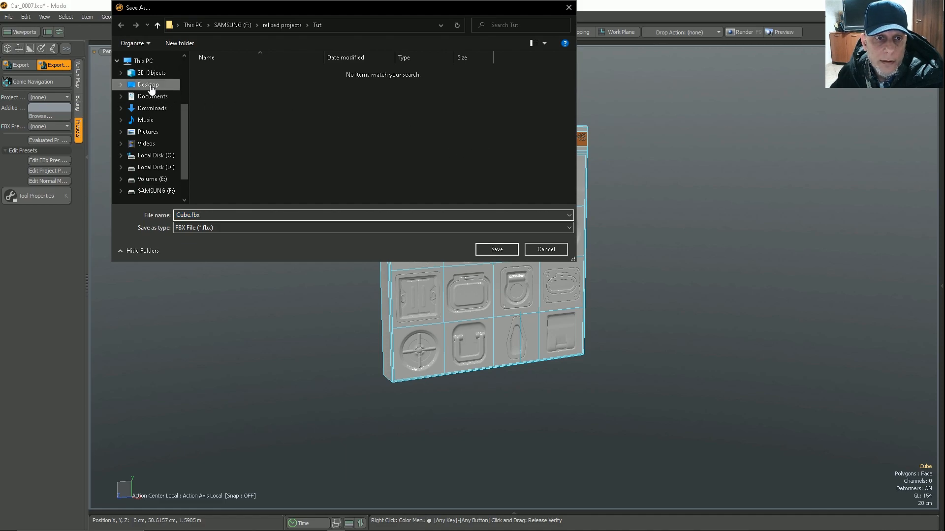
double_click(216, 216)
text(De)
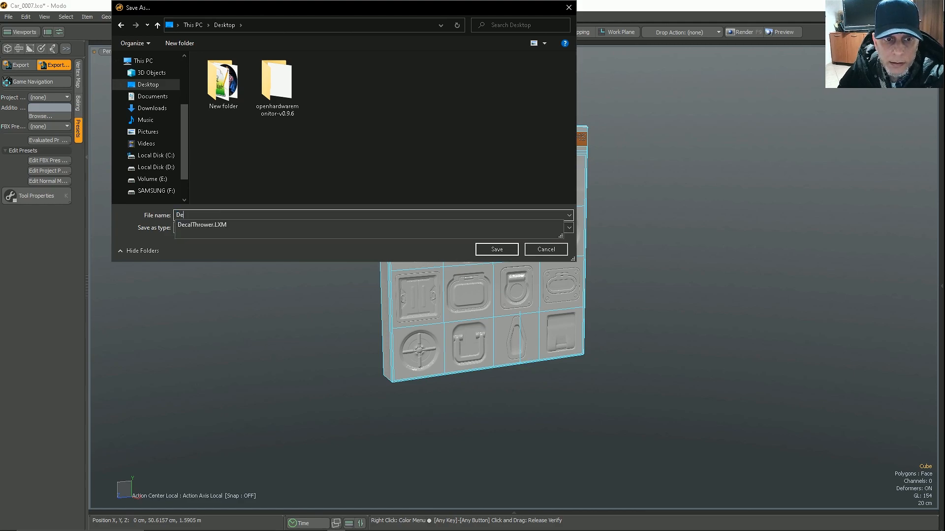
text(cals)
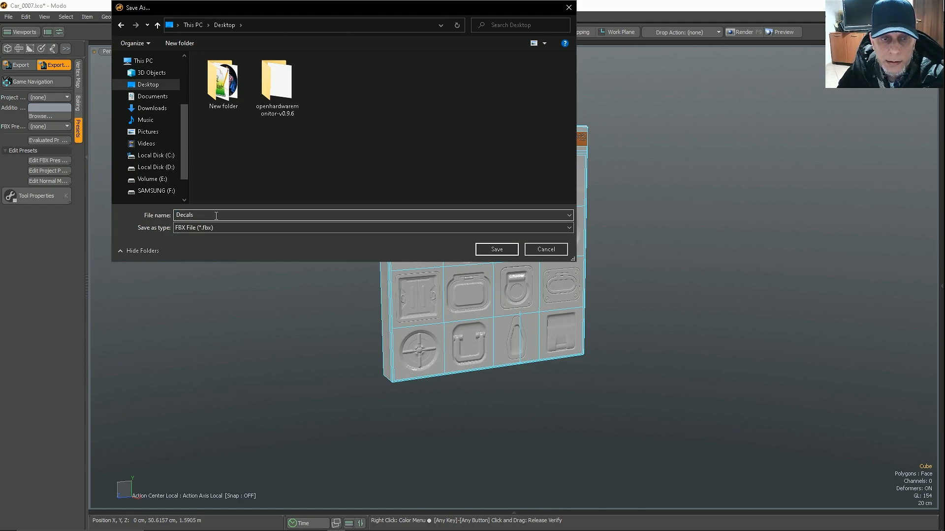
key(BackSpace)
text(Set)
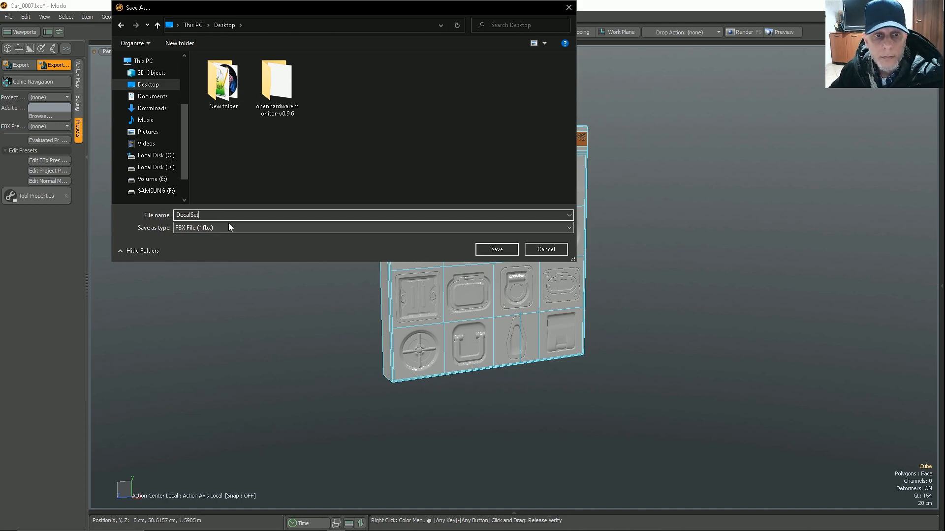
click(496, 249)
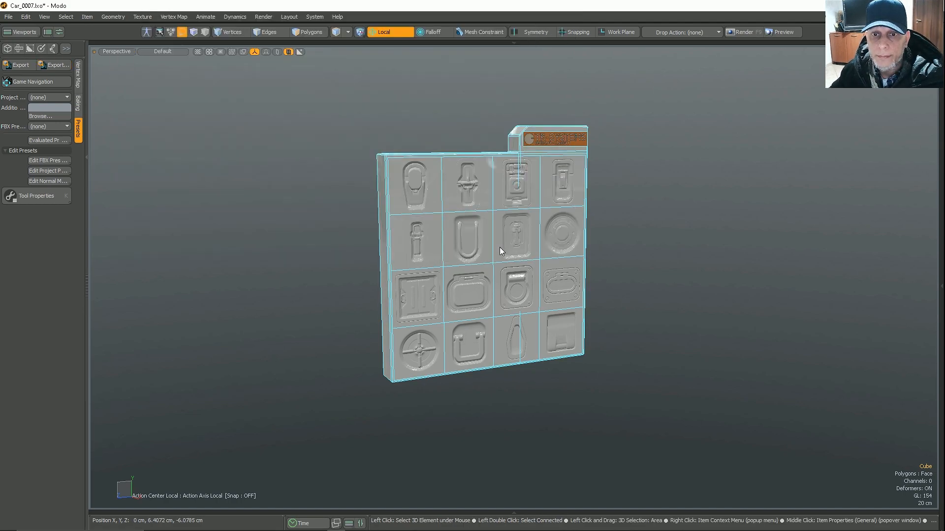